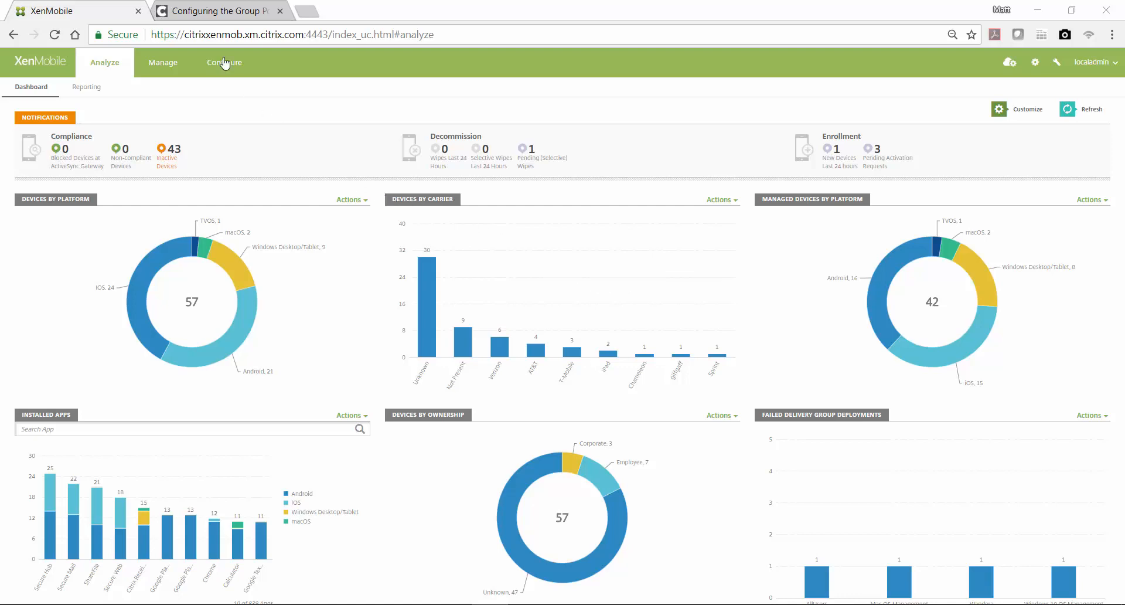
# View the Citrix documentation page on configuring the Group Policy Object administrative template and return to the XenMobile dashboard
pyautogui.click(224, 14)
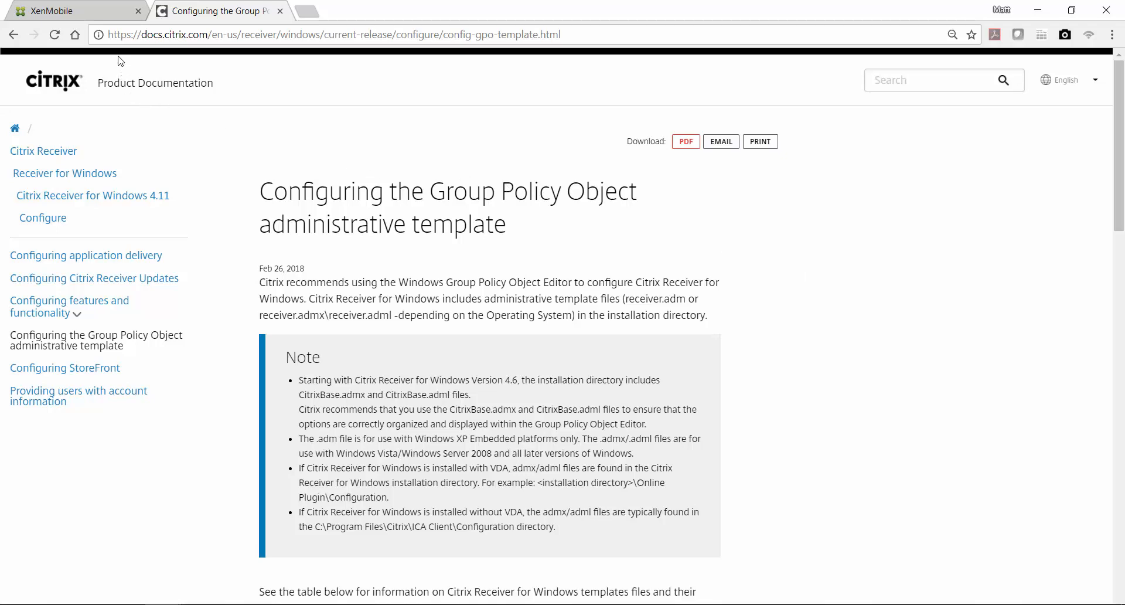
pyautogui.click(96, 14)
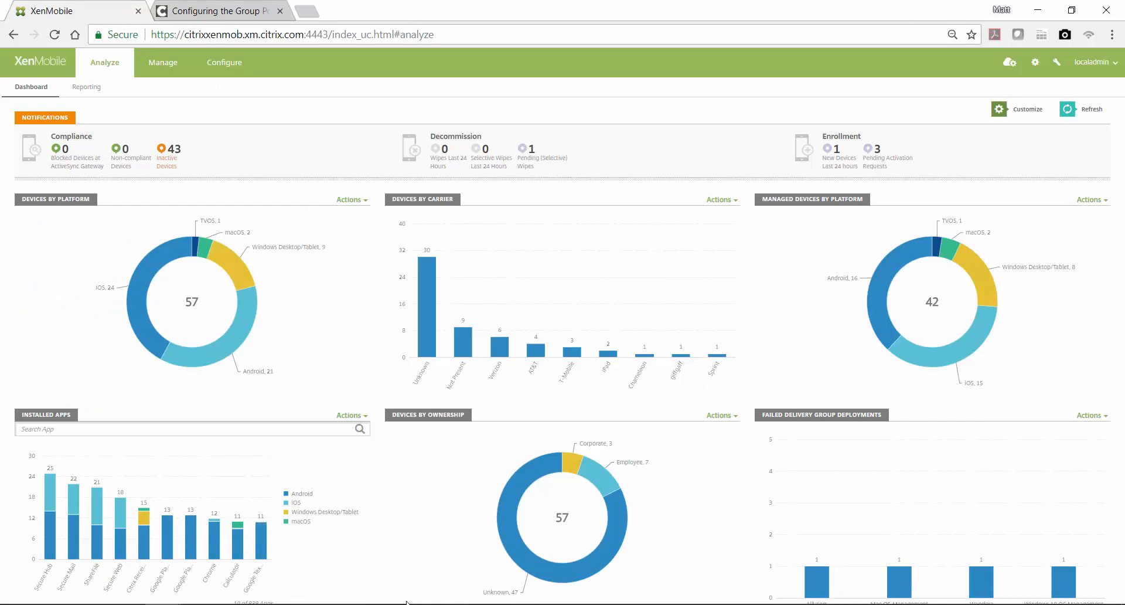
# Switch to the ReceiverADMX document in Word and review the prerequisites for combining CitrixBase.admx and receiver.admx into a single file
pyautogui.moveTo(417, 604)
pyautogui.click(417, 545)
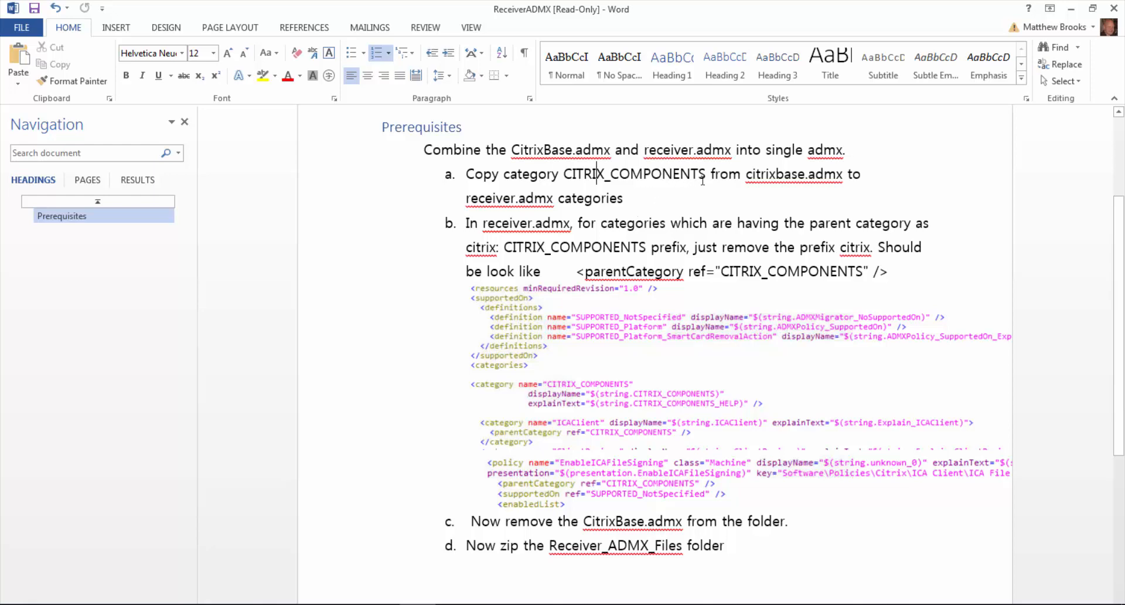
pyautogui.moveTo(707, 172); pyautogui.dragTo(575, 171)
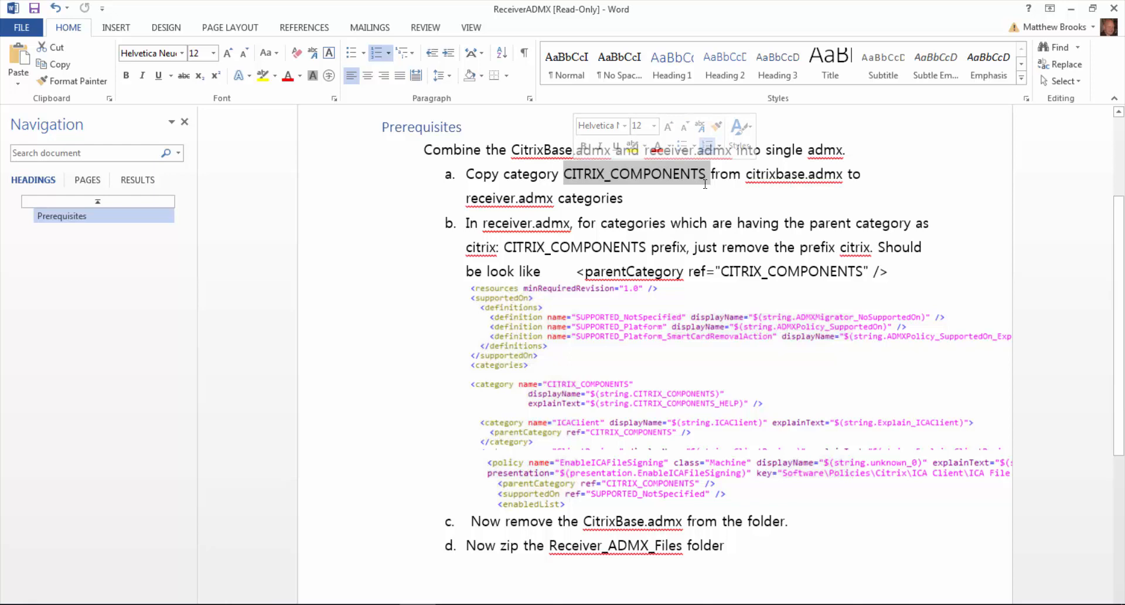
pyautogui.moveTo(558, 199); pyautogui.dragTo(473, 201)
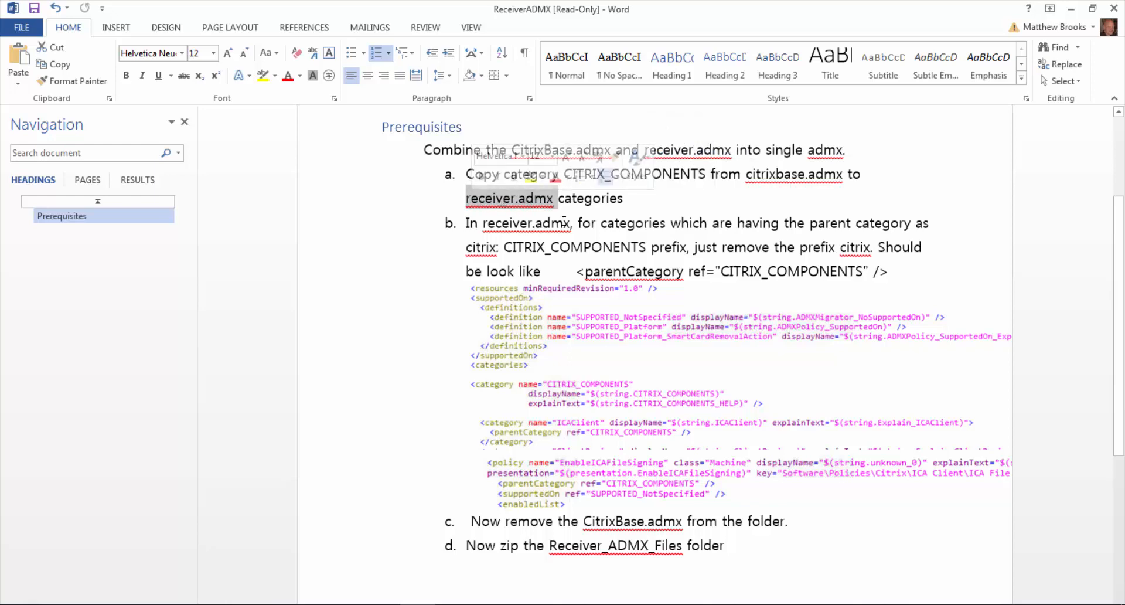
pyautogui.doubleClick(479, 249)
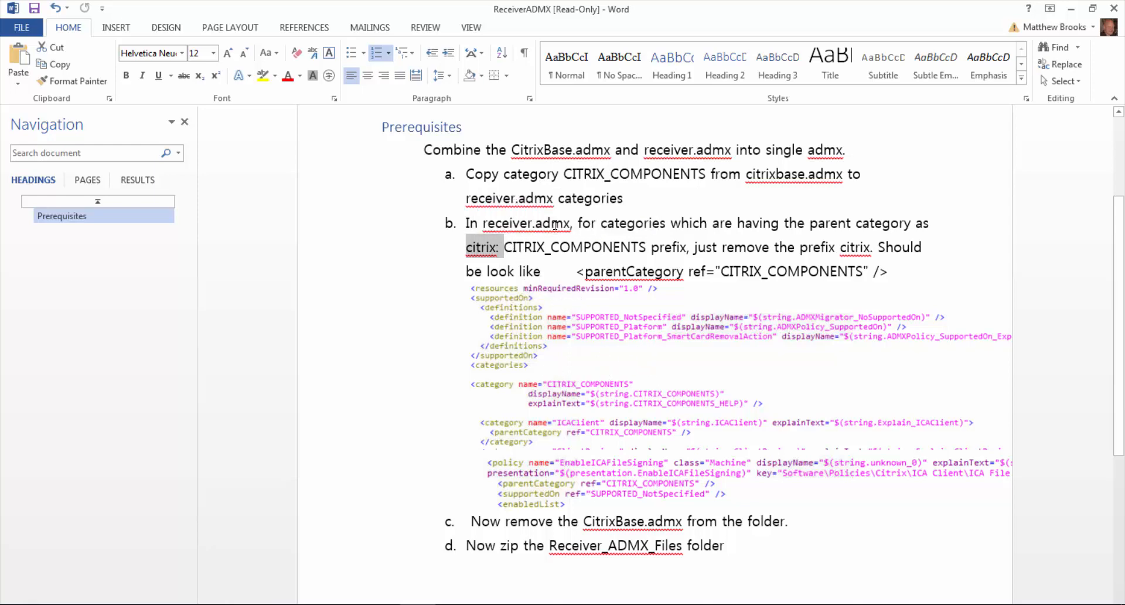
pyautogui.moveTo(569, 224); pyautogui.dragTo(483, 223)
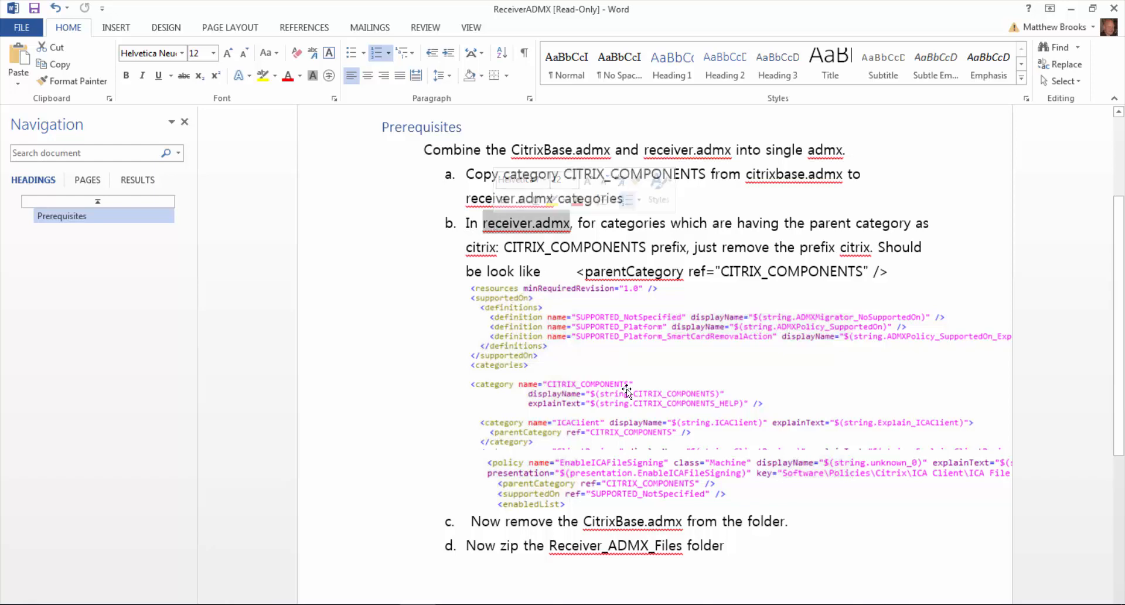
pyautogui.moveTo(683, 521); pyautogui.dragTo(583, 521)
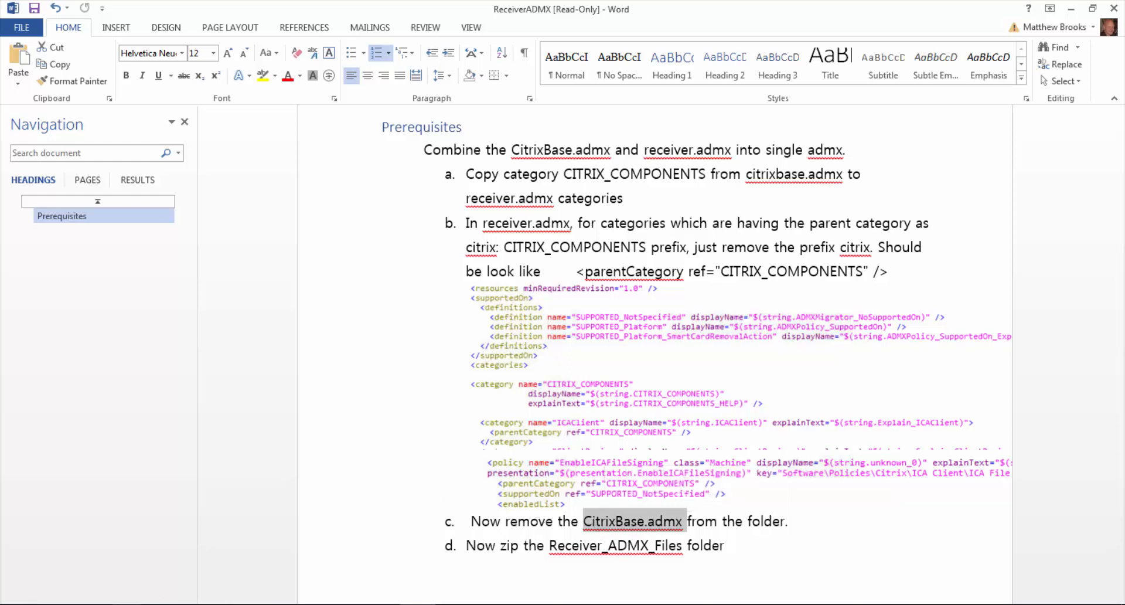
# In File Explorer, compare the contents of the Receiver_ADMX_Files_original folder with the nested Receiver_ADMX_Files folder
pyautogui.click(126, 598)
pyautogui.click(121, 588)
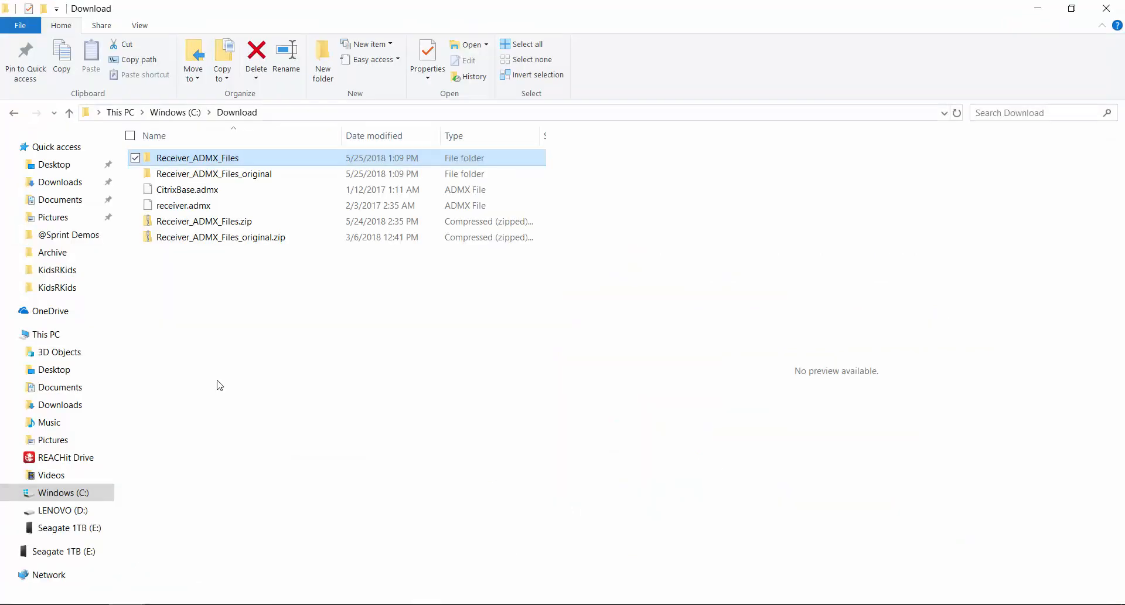
pyautogui.doubleClick(221, 174)
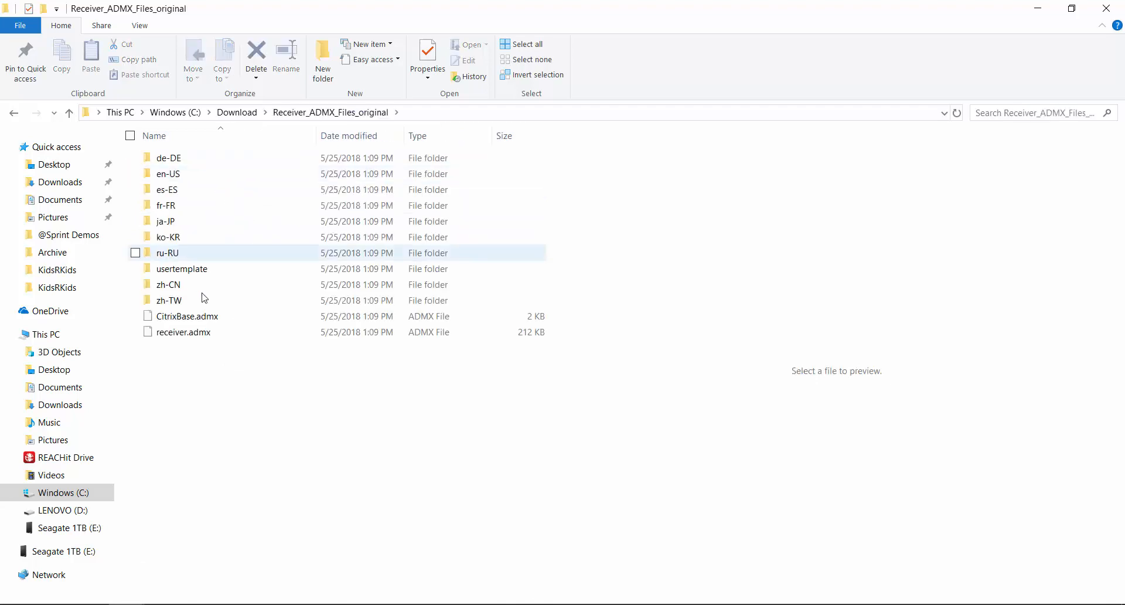
pyautogui.click(237, 113)
pyautogui.doubleClick(211, 165)
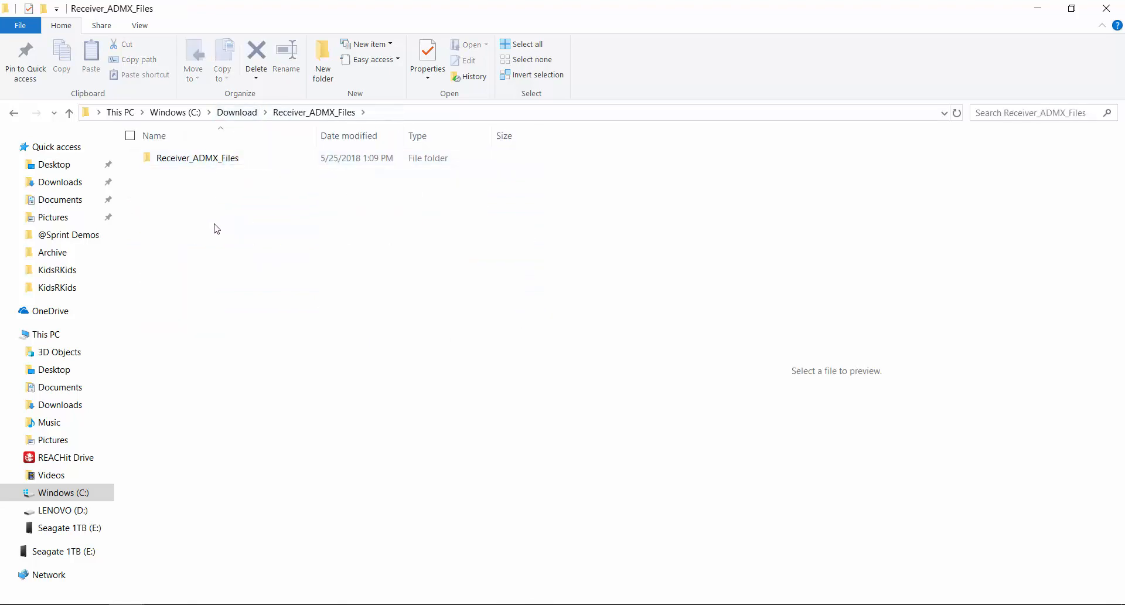
pyautogui.doubleClick(213, 164)
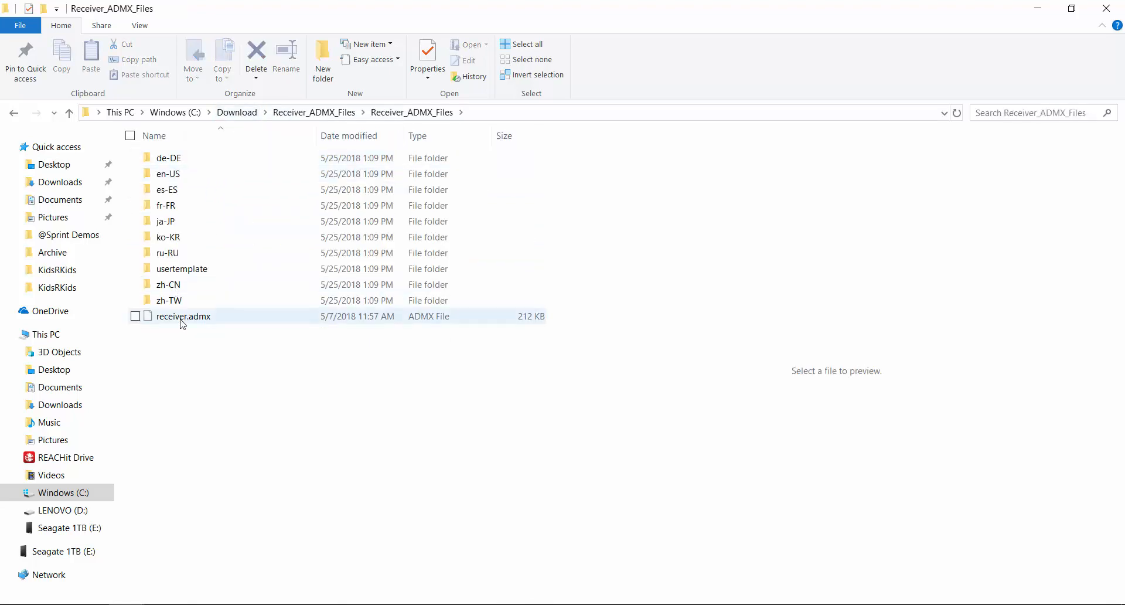
# In Notepad++, compare the CITRIX_COMPONENTS category block in CitrixBase.admx with the categories section of the edited receiver.admx
pyautogui.click(126, 604)
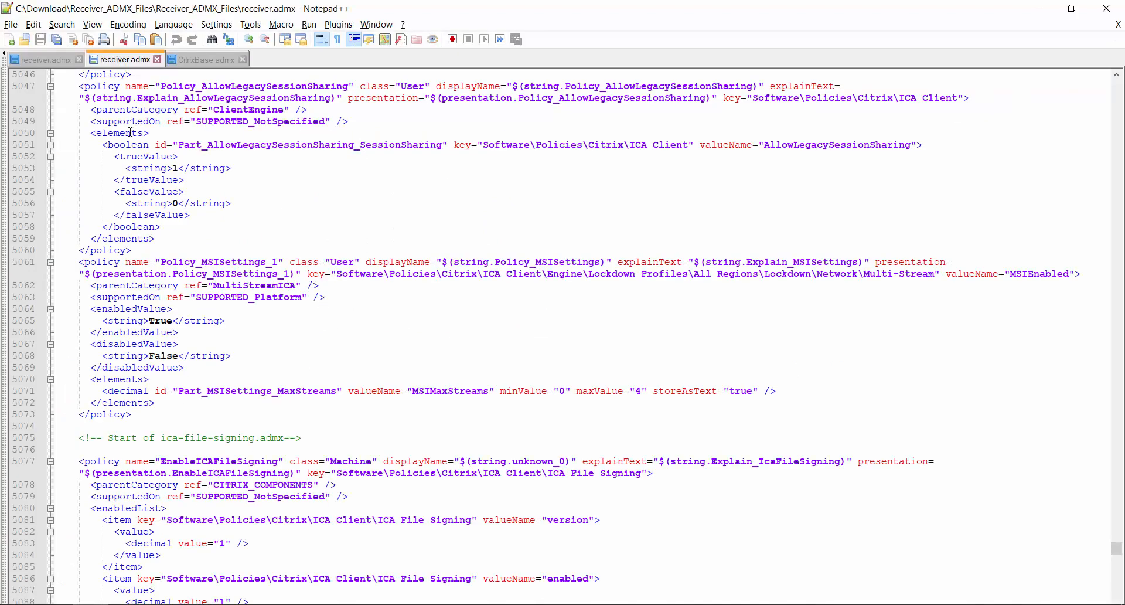
pyautogui.click(202, 60)
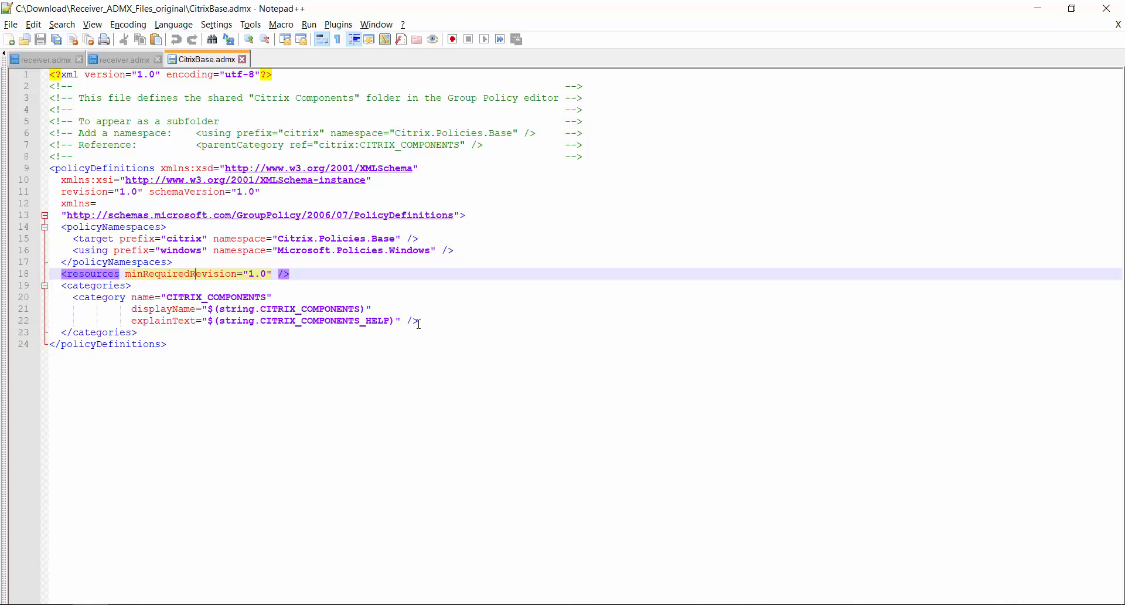
pyautogui.moveTo(419, 322); pyautogui.dragTo(43, 299)
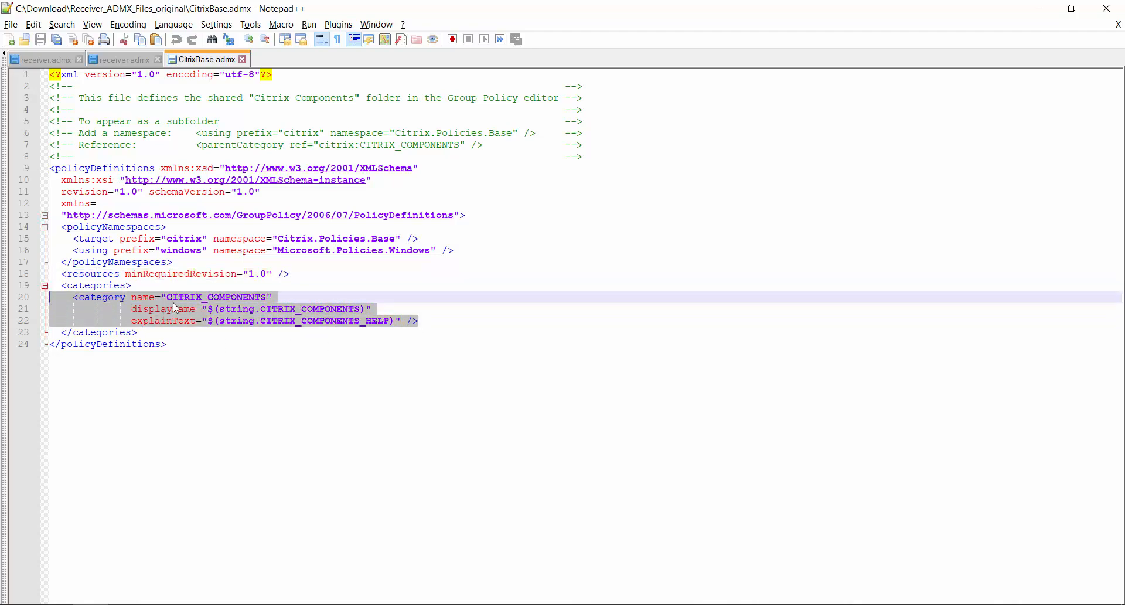
pyautogui.click(121, 59)
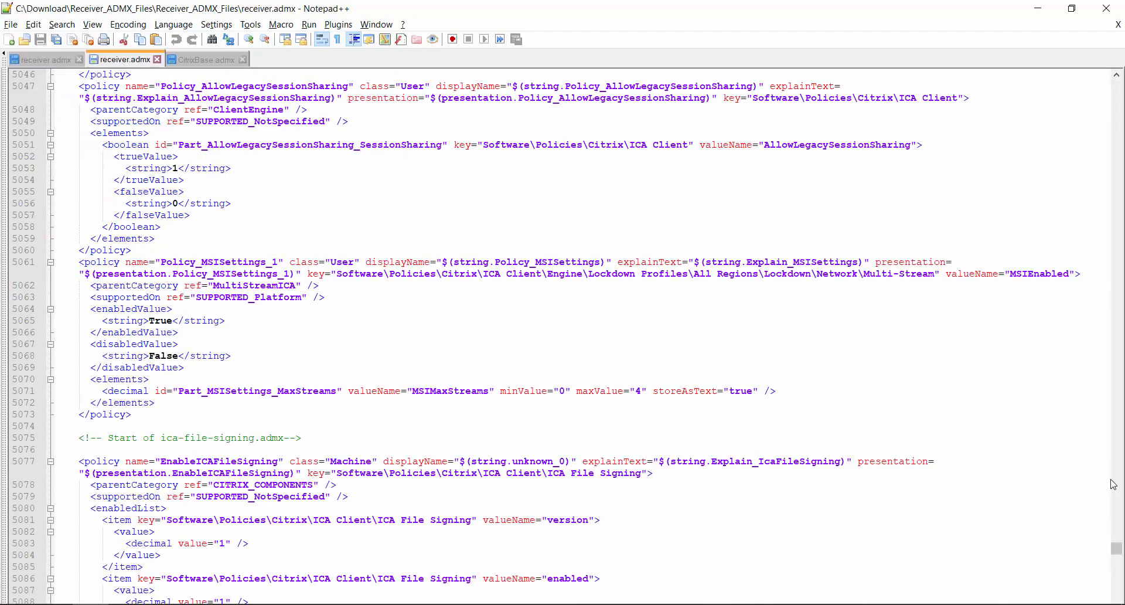
pyautogui.moveTo(1116, 548); pyautogui.dragTo(1122, 83)
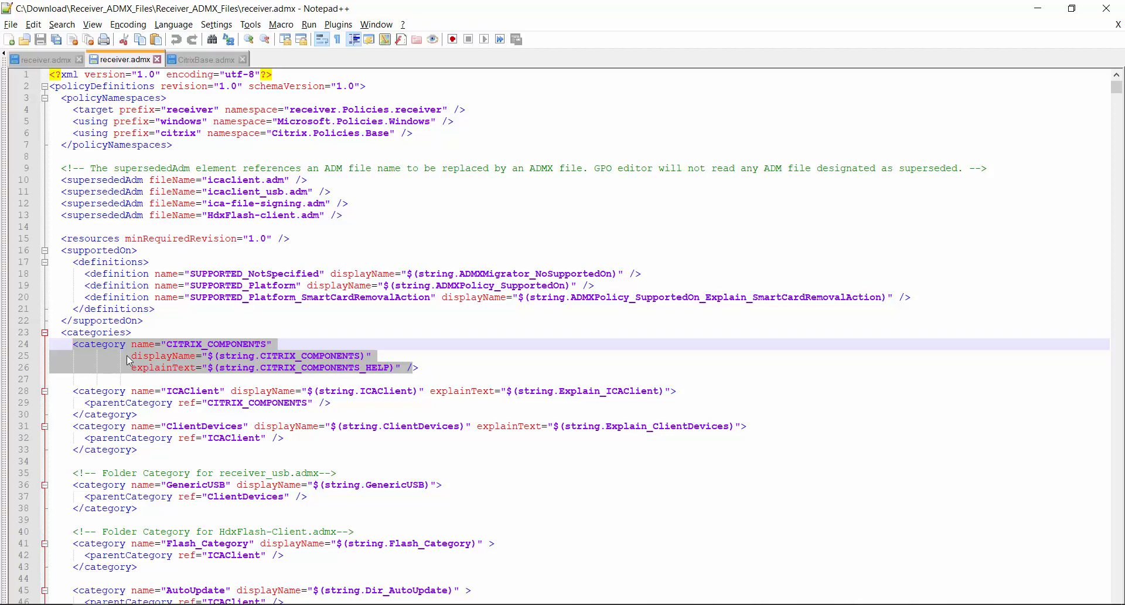
pyautogui.click(199, 64)
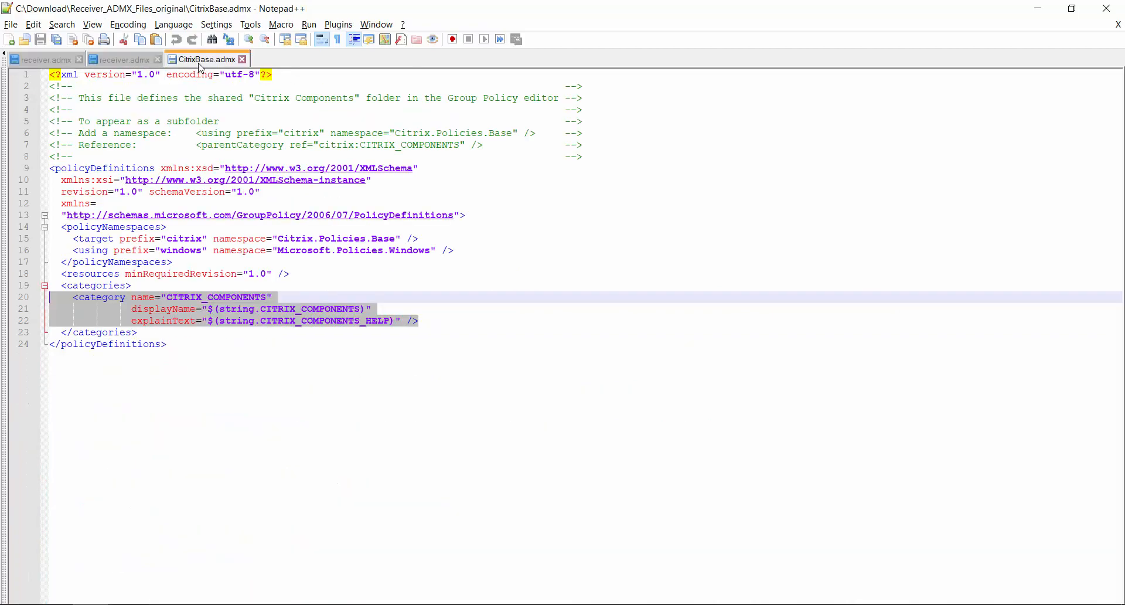
# Search the original receiver.admx for the "citrix:" prefix used in the ICAClient category's parentCategory reference
pyautogui.click(56, 64)
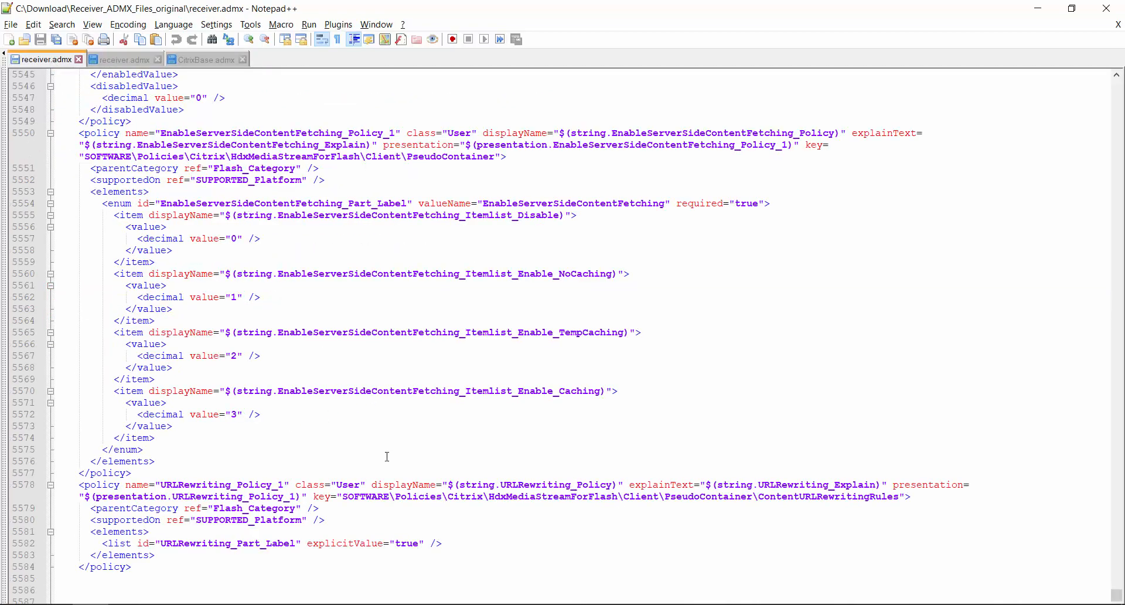
pyautogui.moveTo(1116, 597); pyautogui.dragTo(1116, 87)
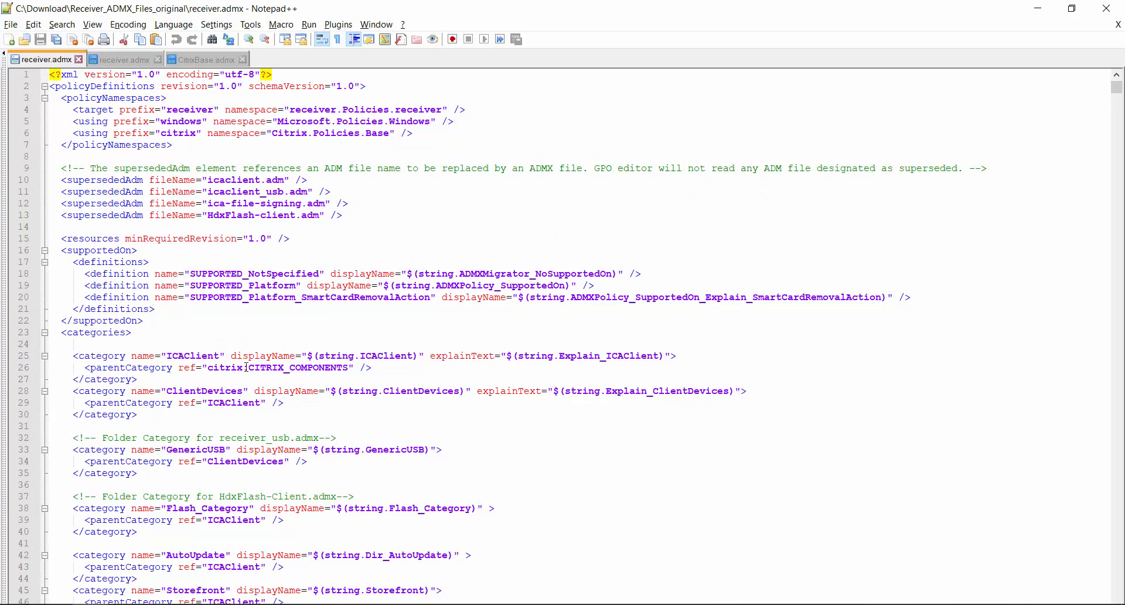
pyautogui.moveTo(246, 367); pyautogui.dragTo(208, 366)
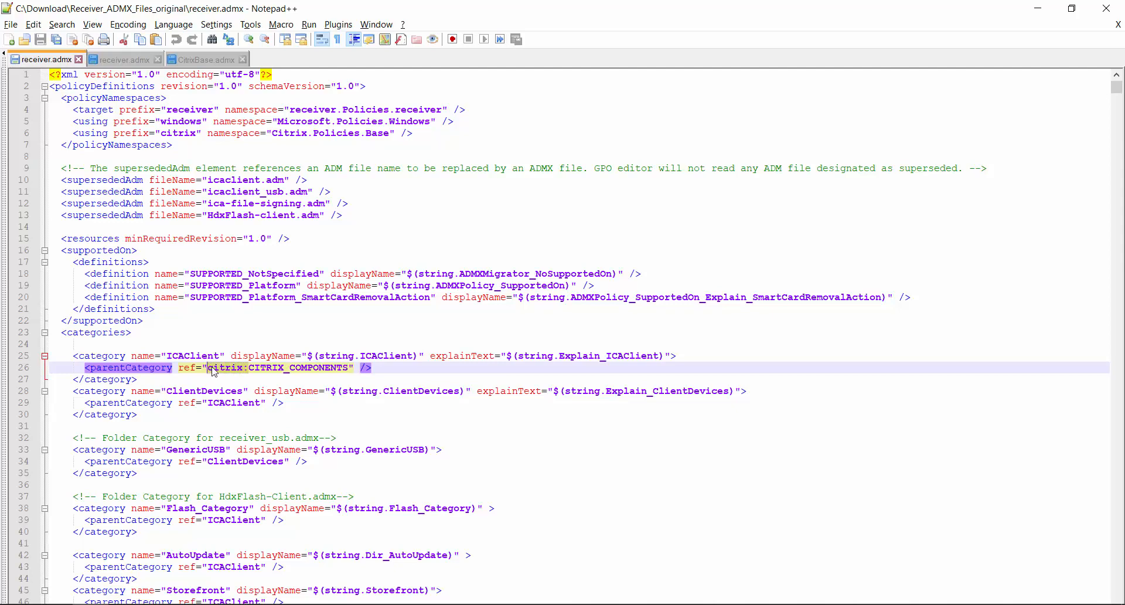
pyautogui.rightClick(214, 370)
pyautogui.click(234, 122)
pyautogui.click(61, 24)
pyautogui.click(79, 39)
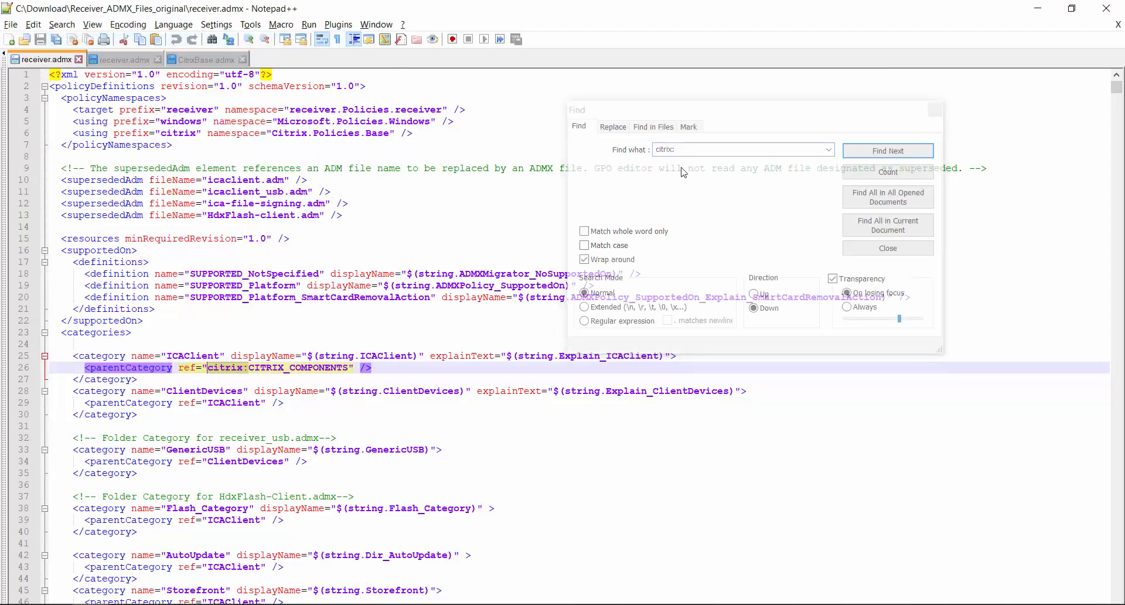
pyautogui.click(869, 153)
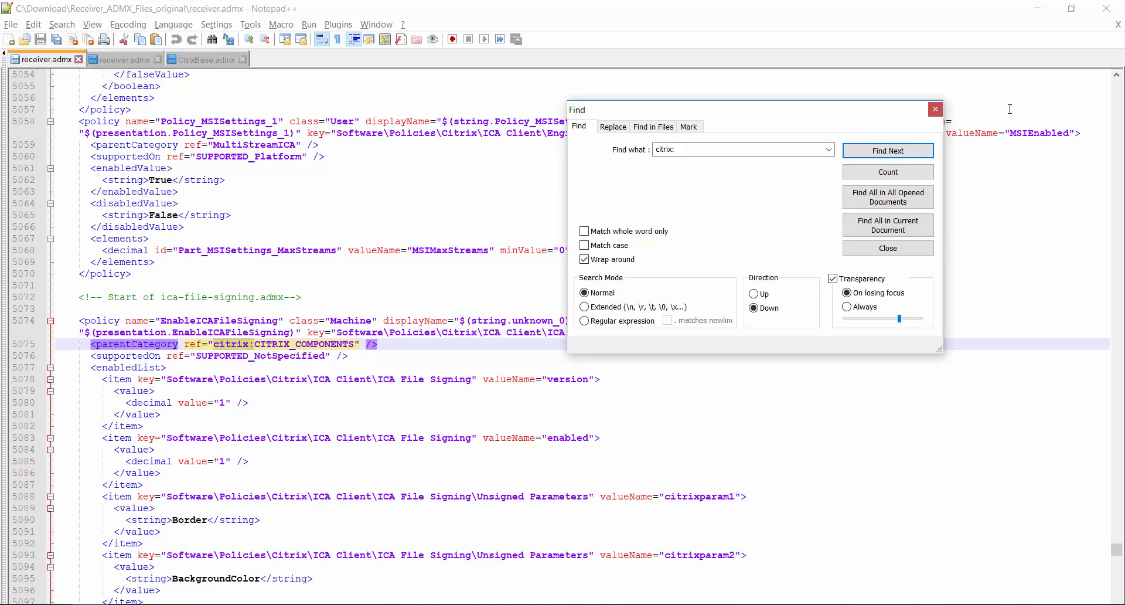
pyautogui.click(935, 109)
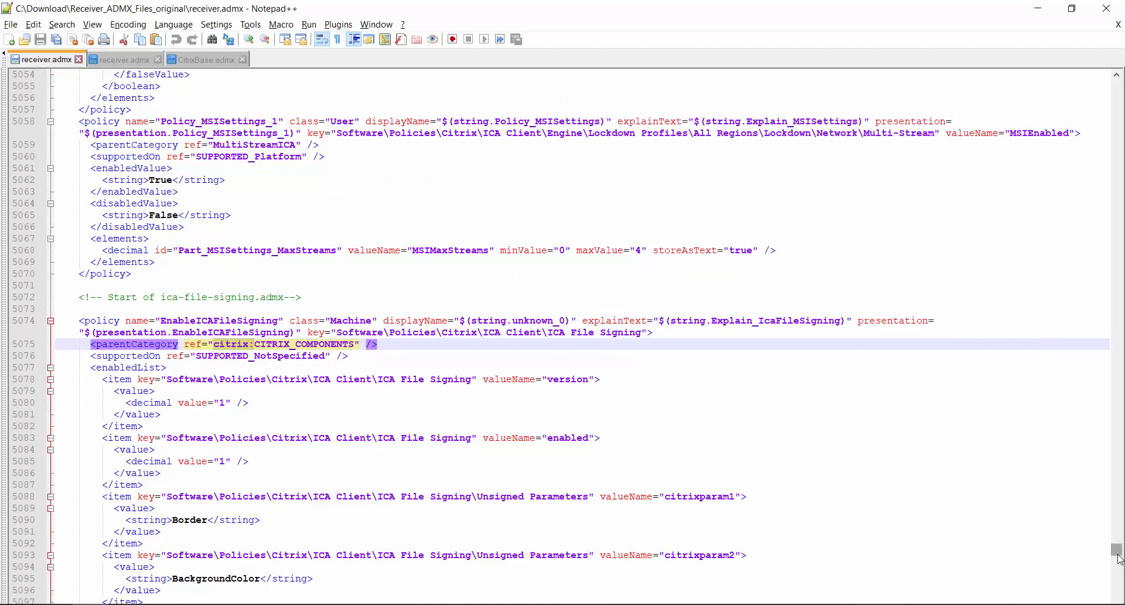
pyautogui.moveTo(1117, 551); pyautogui.dragTo(1117, 598)
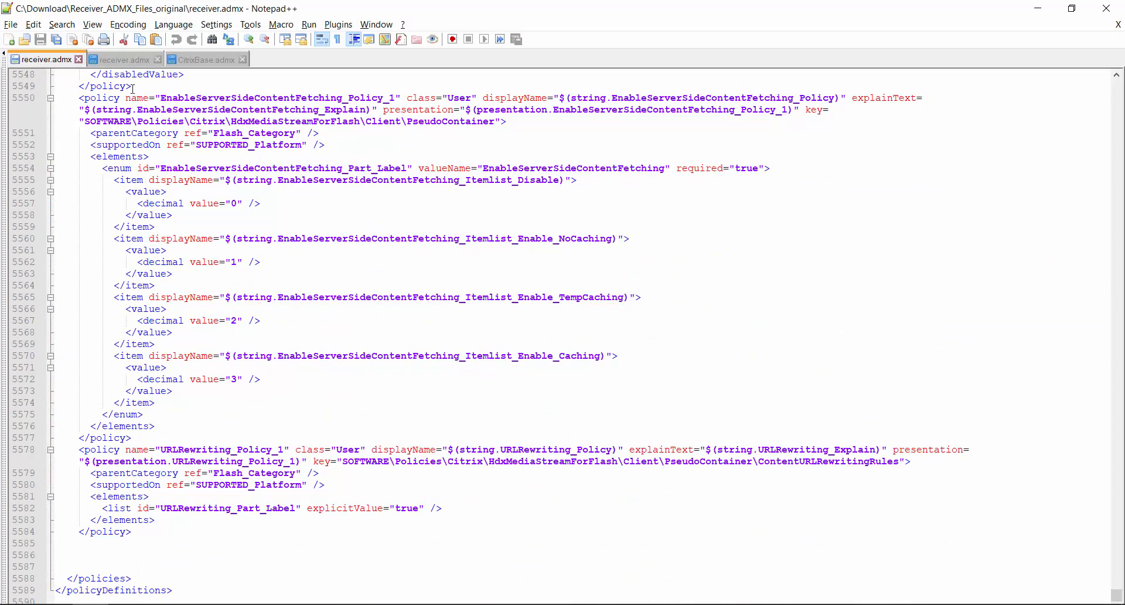
# Check the CITRIX_COMPONENTS entries in the edited receiver.admx and view the Download folder with Receiver_ADMX_Files.zip in File Explorer
pyautogui.click(126, 59)
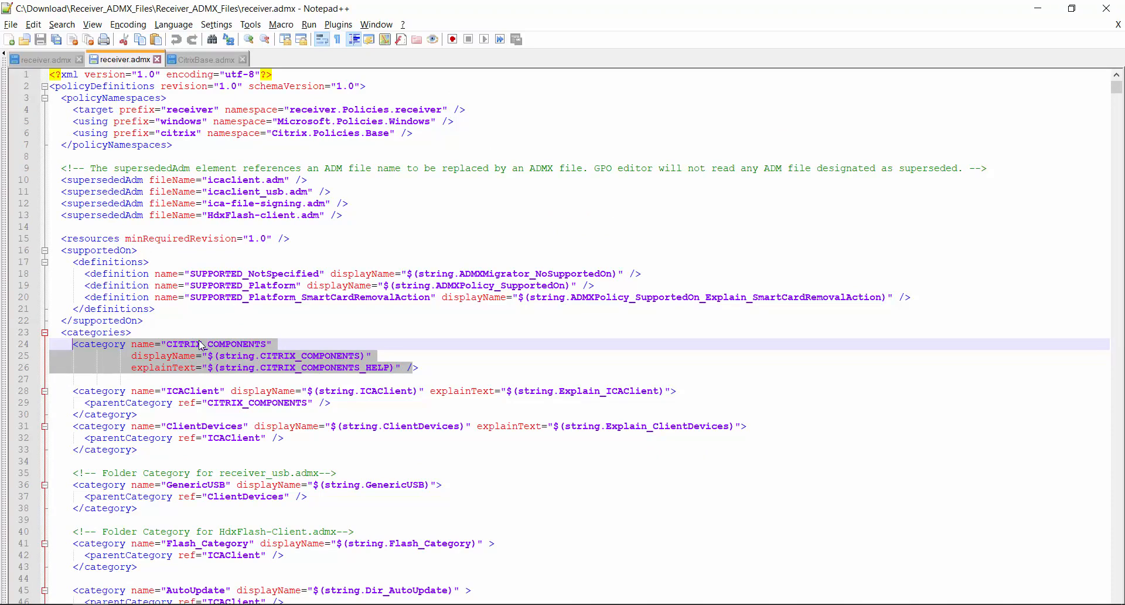
pyautogui.click(218, 391)
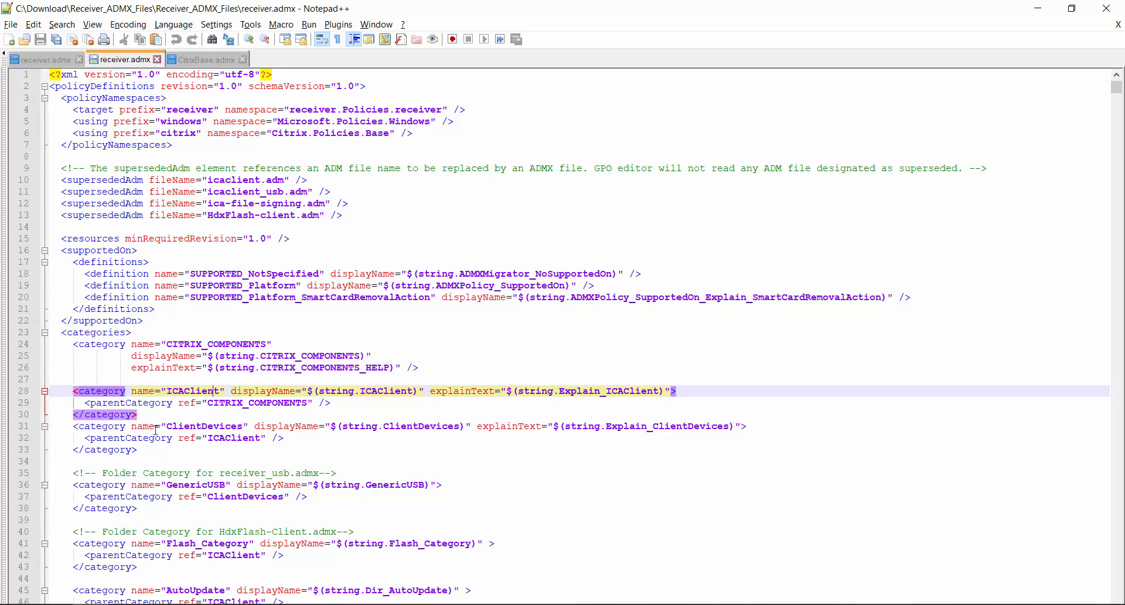
pyautogui.moveTo(128, 599)
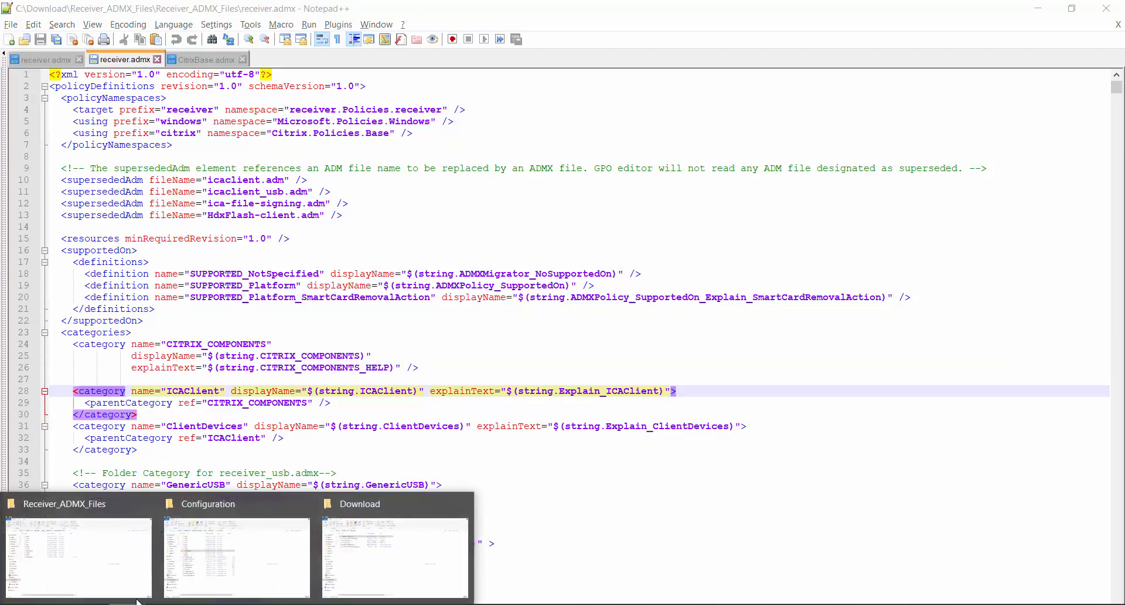
pyautogui.click(123, 567)
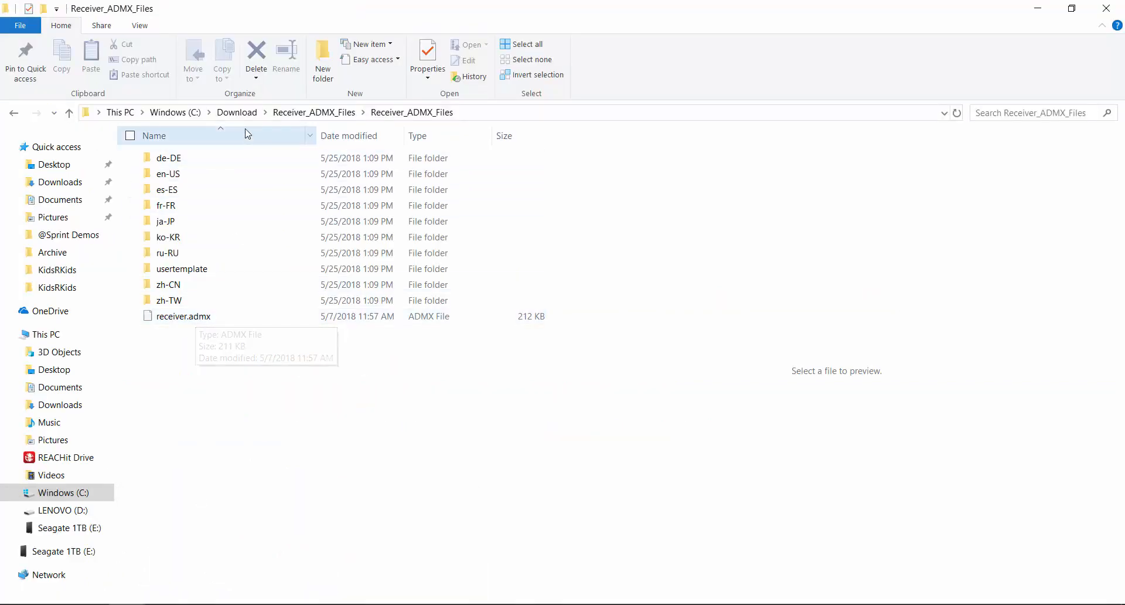
pyautogui.click(237, 112)
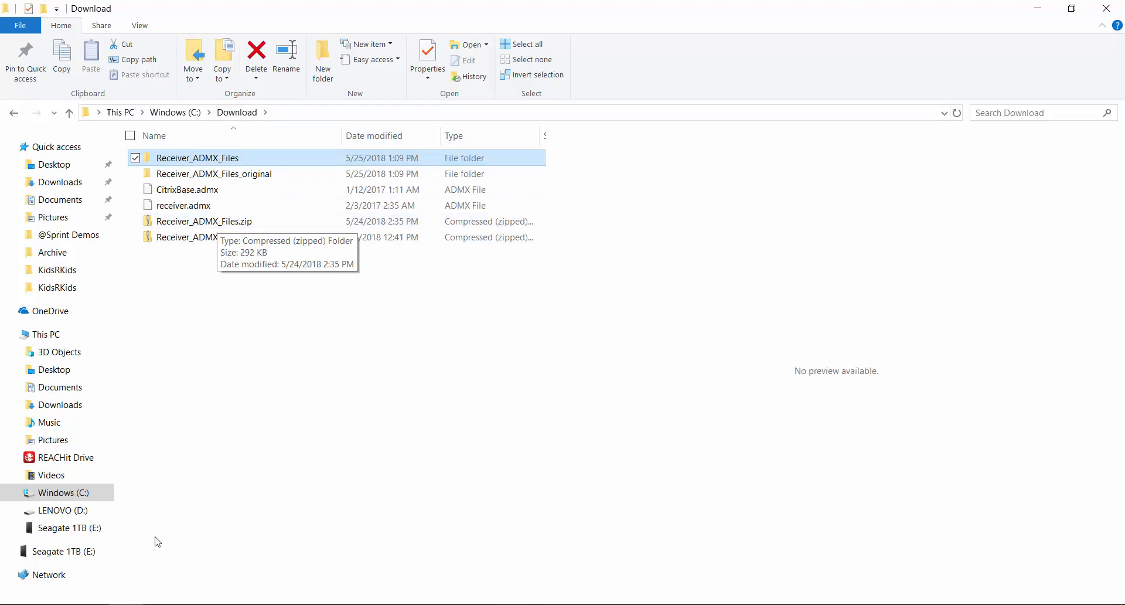
# Switch to XenMobile in Chrome and start a new device policy, filtering the policy types to Windows Desktop/Tablet
pyautogui.click(165, 604)
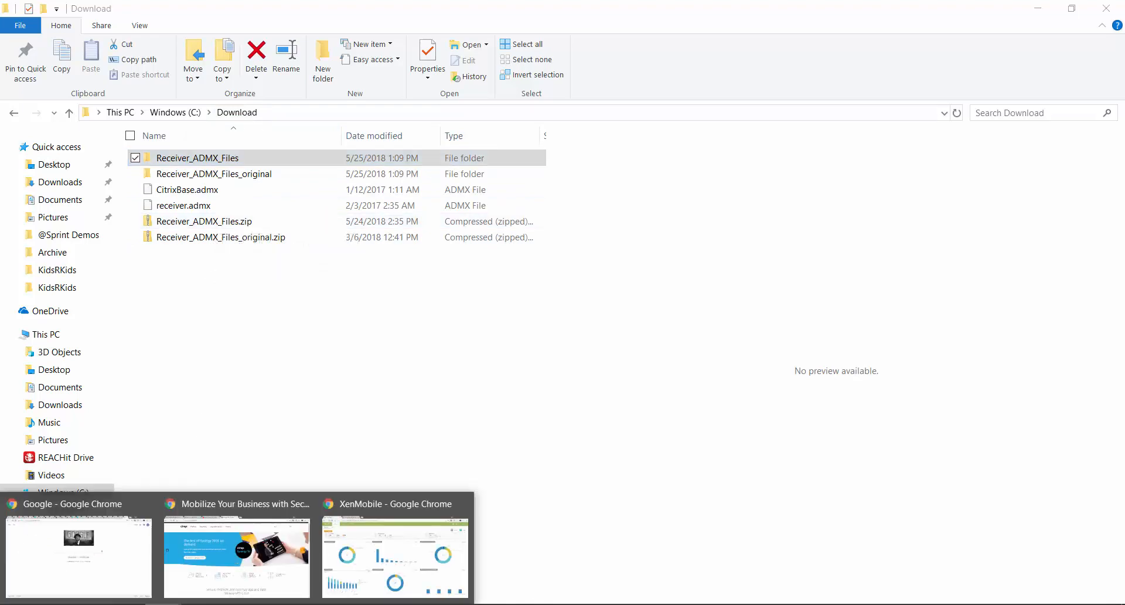
pyautogui.click(354, 510)
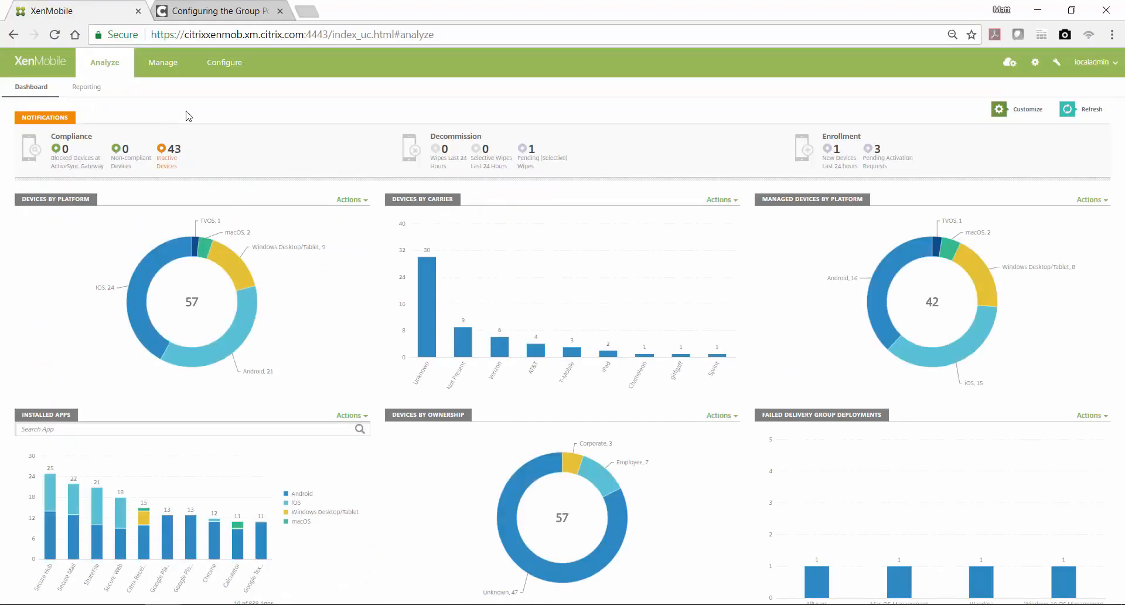
pyautogui.click(224, 69)
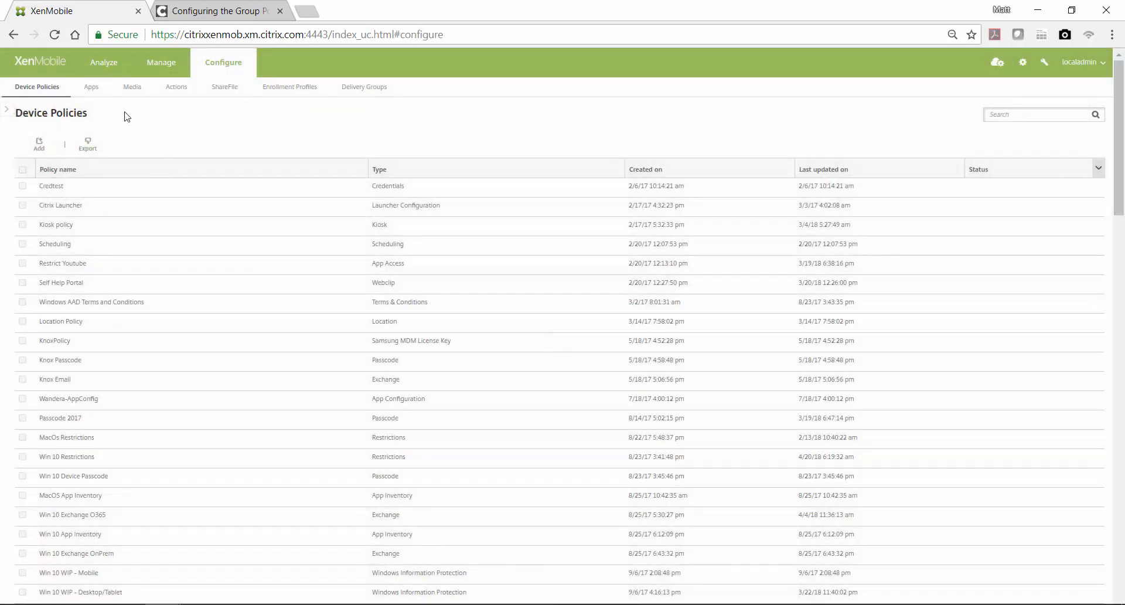
pyautogui.click(38, 151)
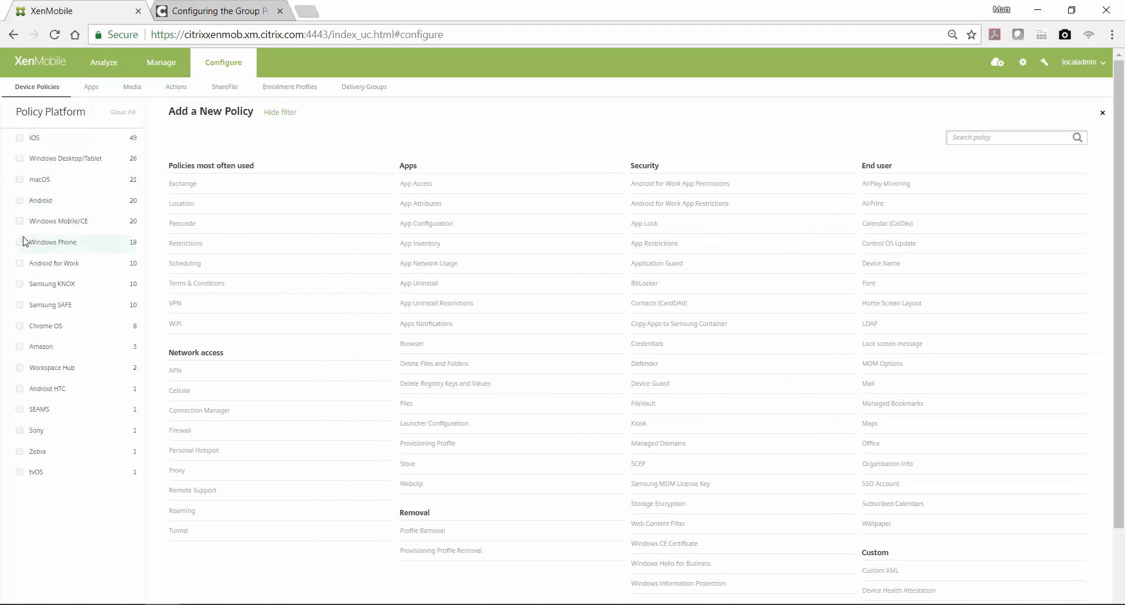
pyautogui.click(21, 161)
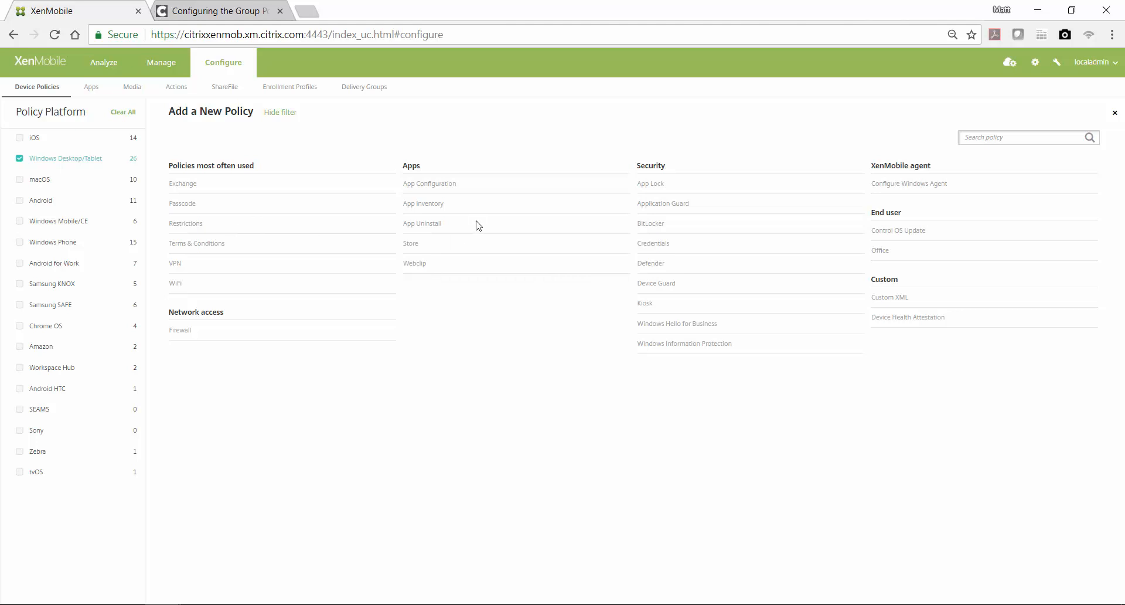
# Start an App Configuration policy and limit its platforms to Windows Desktop/Tablet, deselecting iOS, Windows Phone and Workspace Hub
pyautogui.click(440, 185)
pyautogui.click(422, 144)
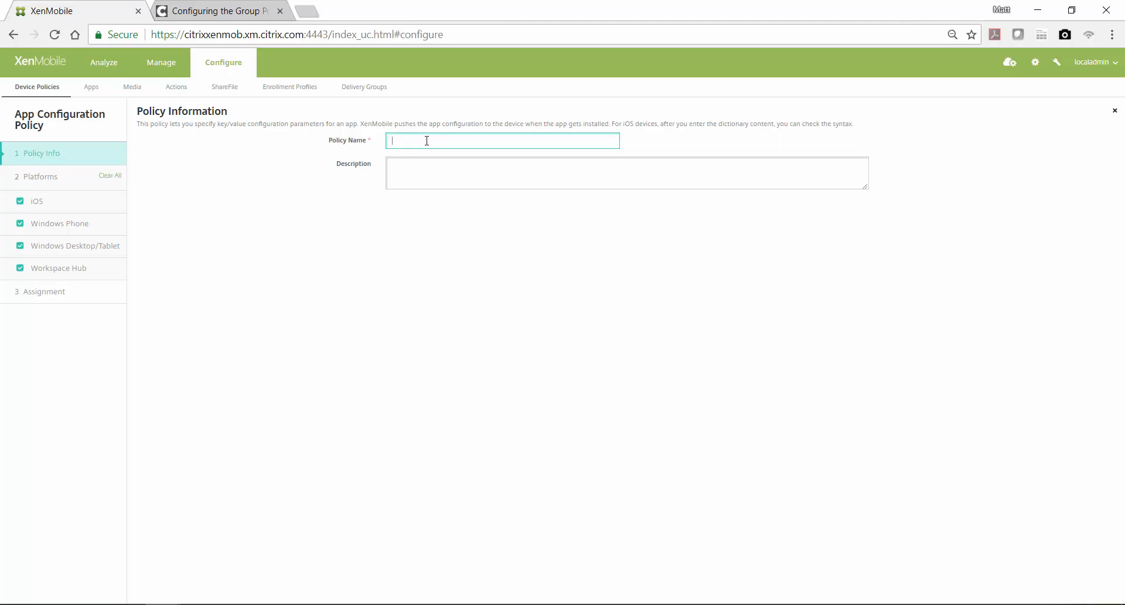
pyautogui.write('W')
pyautogui.click(494, 158)
pyautogui.click(20, 201)
pyautogui.click(20, 224)
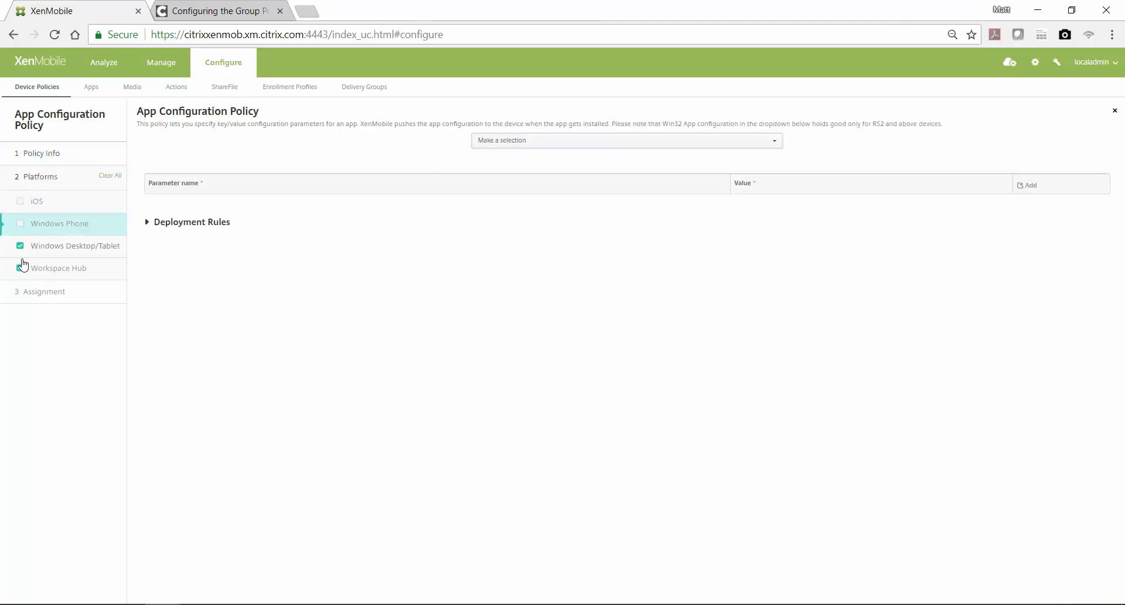
pyautogui.click(21, 268)
pyautogui.click(62, 248)
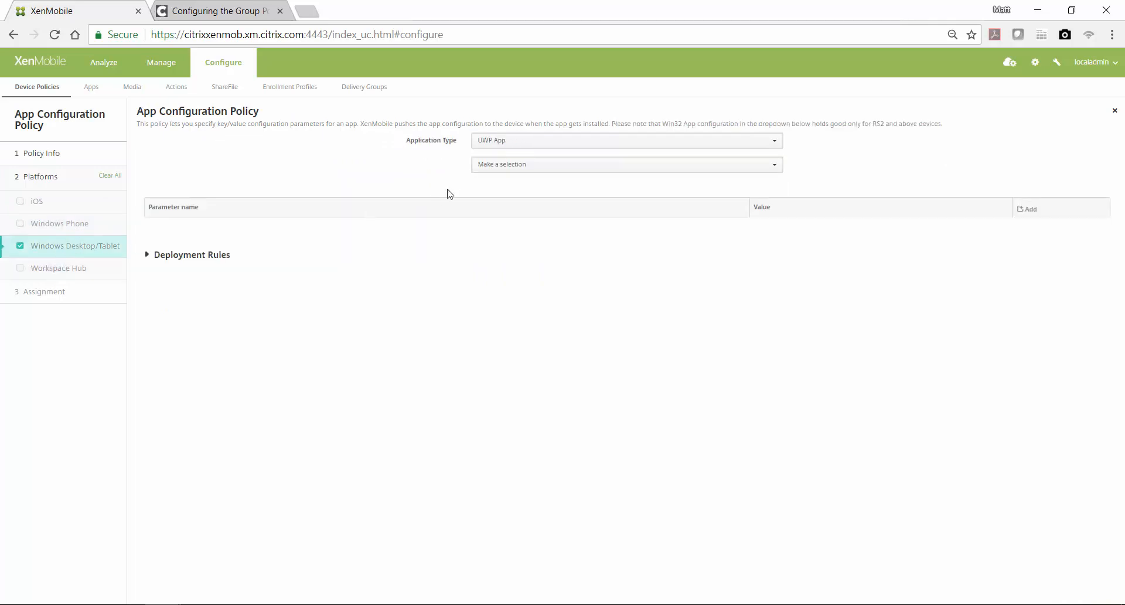
# Set the application type to Win32 App and load Receiver_ADMX_Files.zip from the Download folder as the ADMX file
pyautogui.click(523, 145)
pyautogui.click(519, 170)
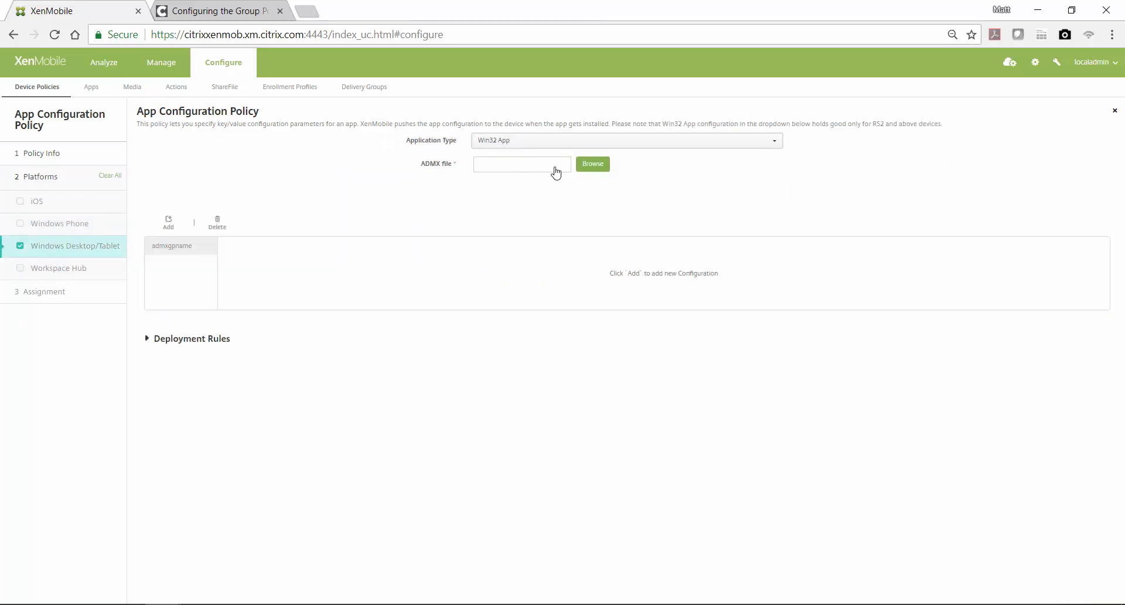
pyautogui.click(589, 167)
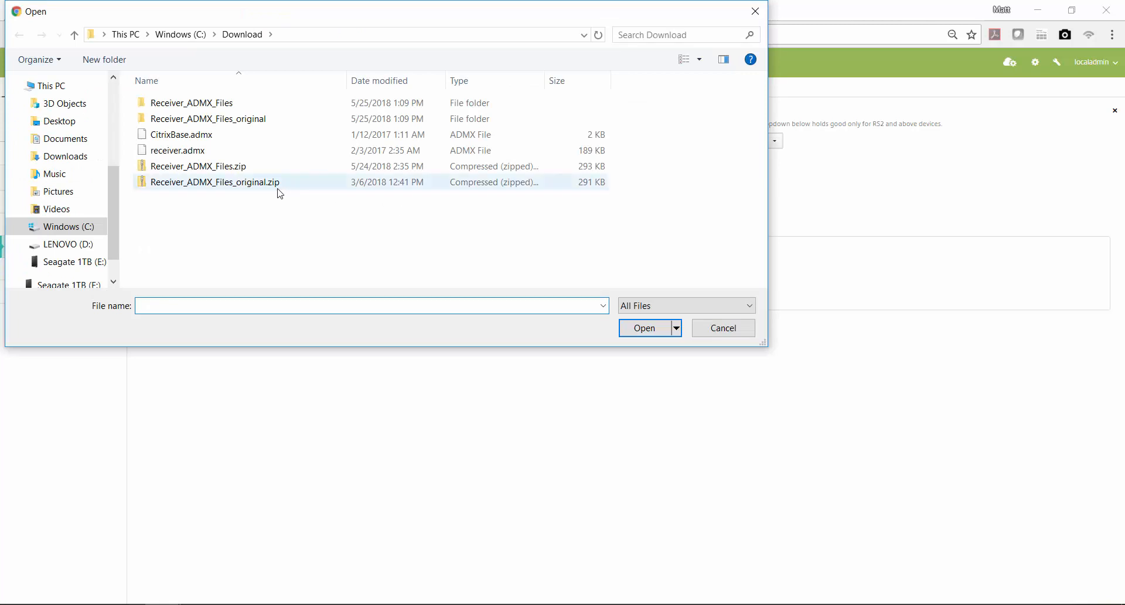
pyautogui.click(203, 171)
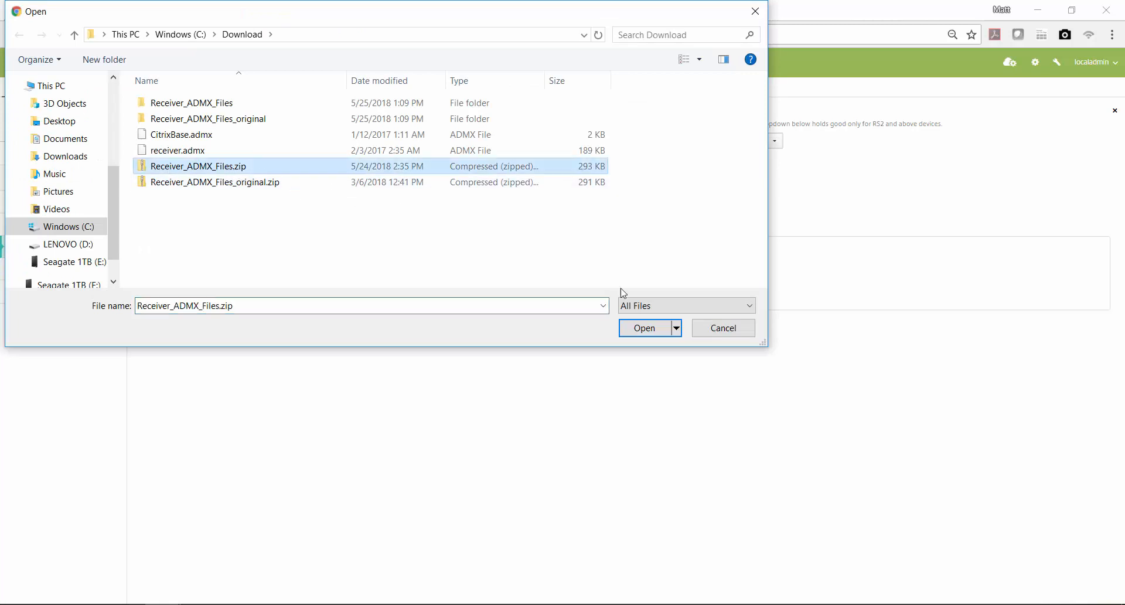
pyautogui.click(641, 328)
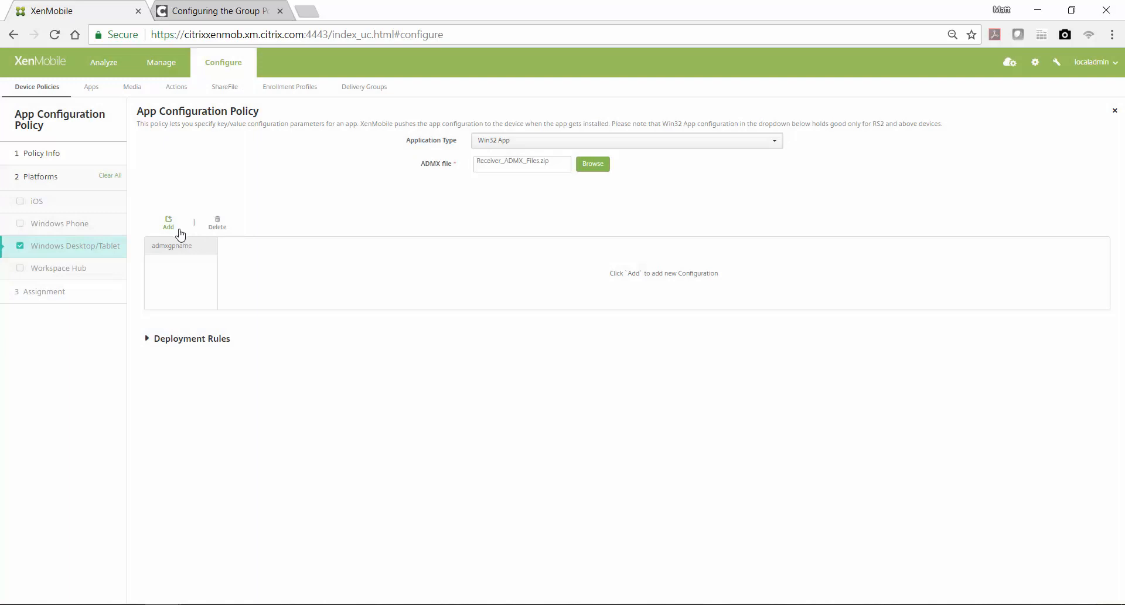
# Add a configuration with the policy path Machine/Citrix Components/Citrix Receiver/User authentication/Kerberos authentication
pyautogui.click(170, 226)
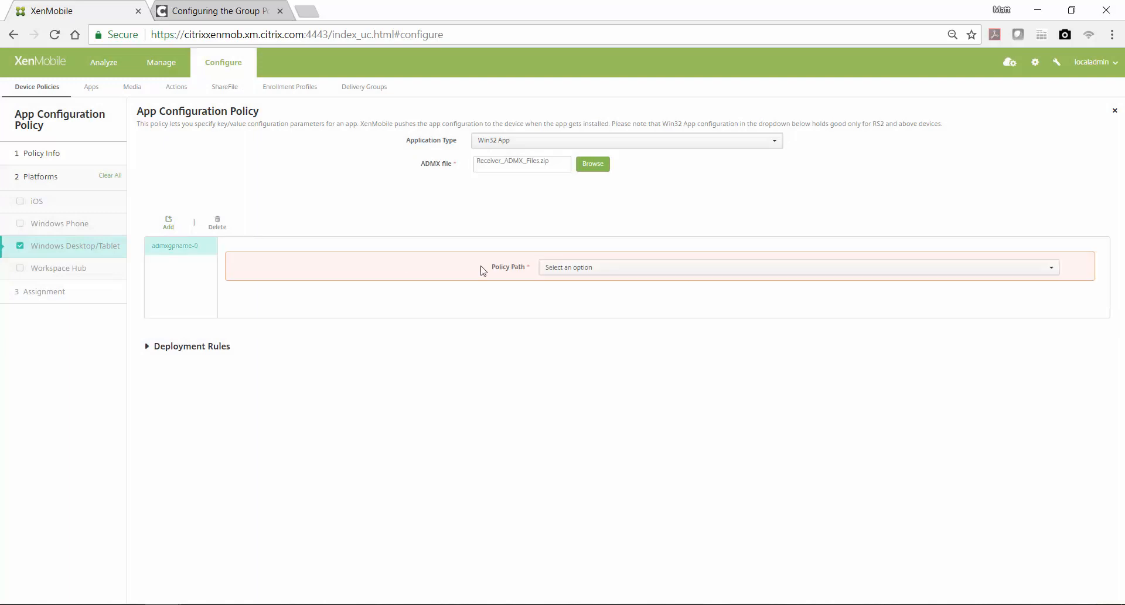
pyautogui.click(821, 271)
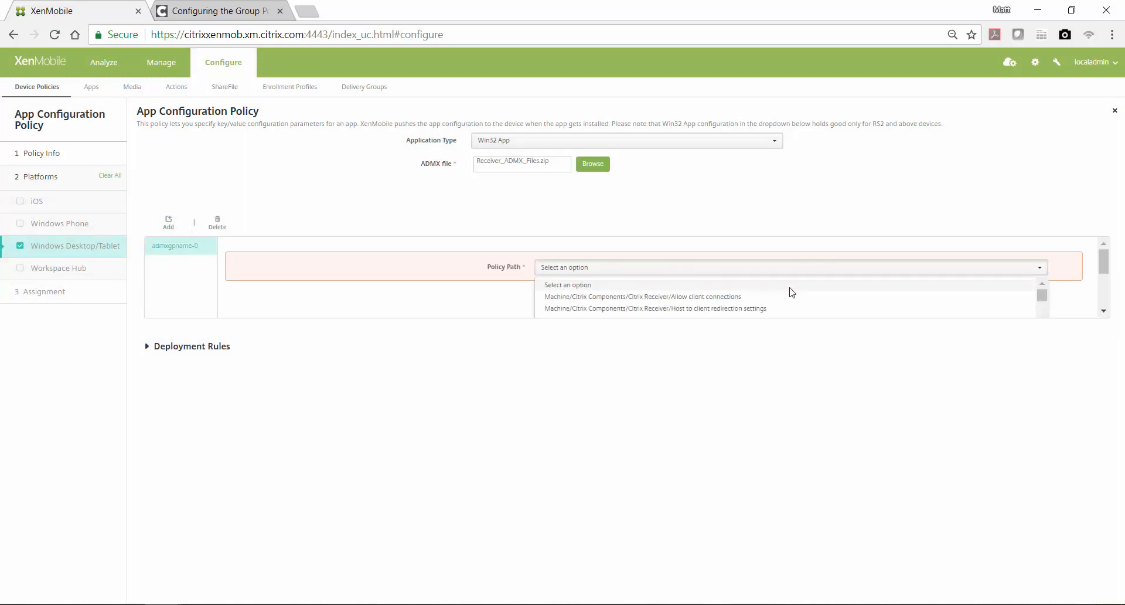
pyautogui.scroll(-3, 856, 302)
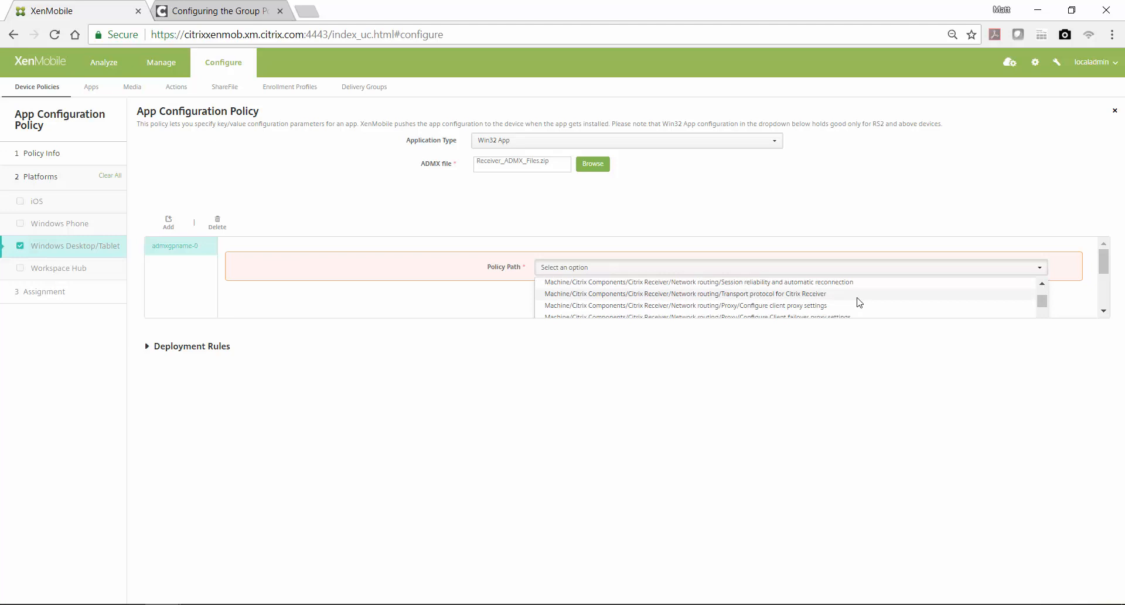
pyautogui.scroll(-3, 859, 299)
pyautogui.click(823, 297)
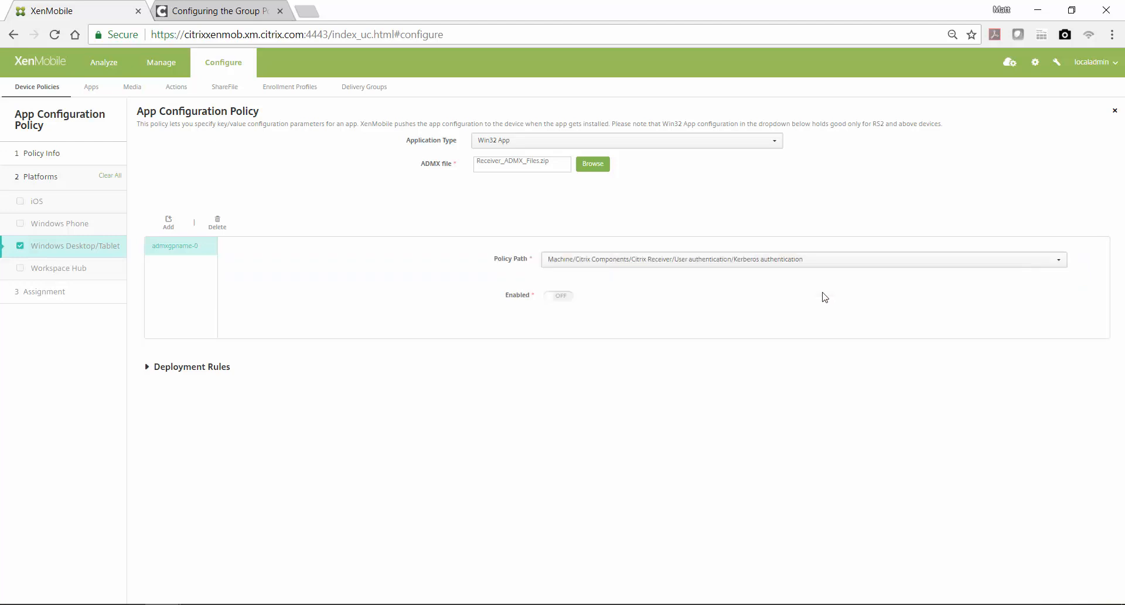
# Change the configuration's policy path to Remoting client devices/Client printers, and from that to Remoting client devices/Client microphone
pyautogui.click(893, 263)
pyautogui.scroll(5, 823, 301)
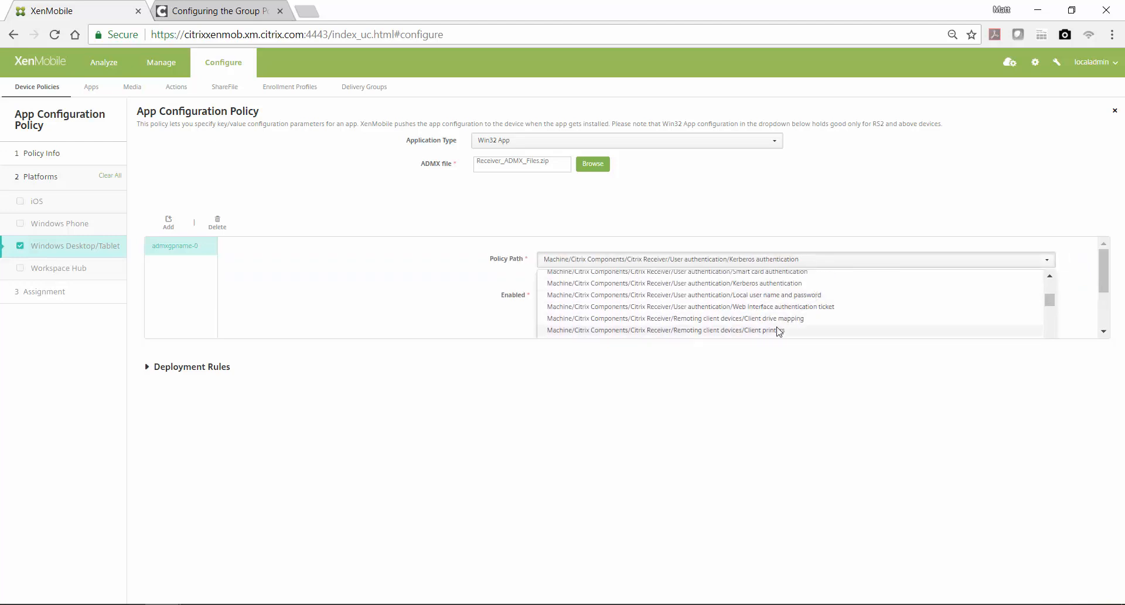
pyautogui.click(777, 330)
pyautogui.click(795, 260)
pyautogui.scroll(-2, 808, 294)
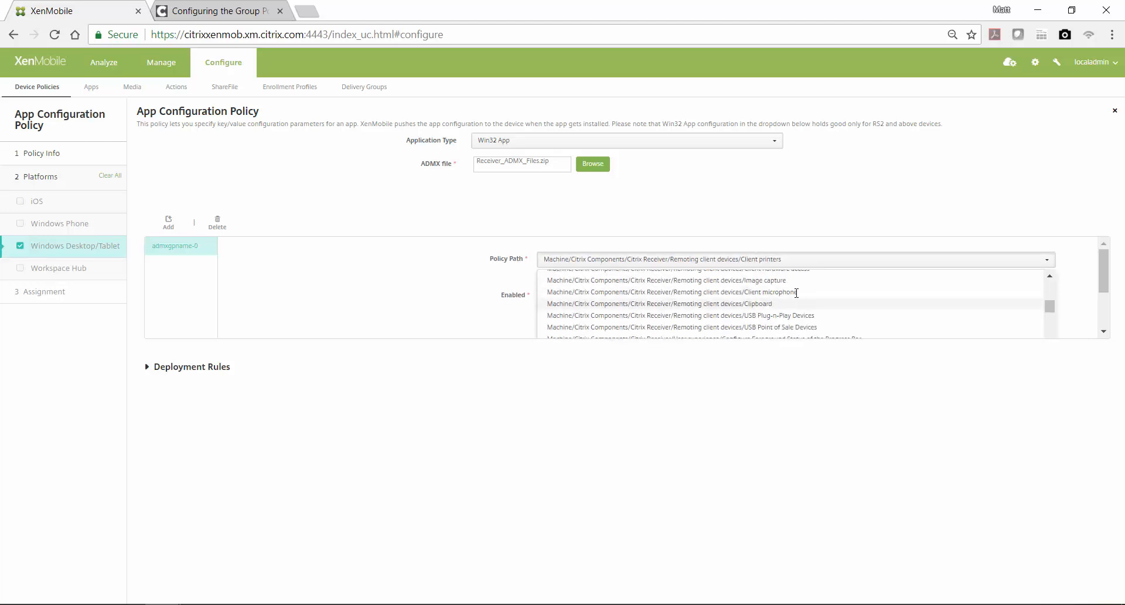
pyautogui.click(795, 292)
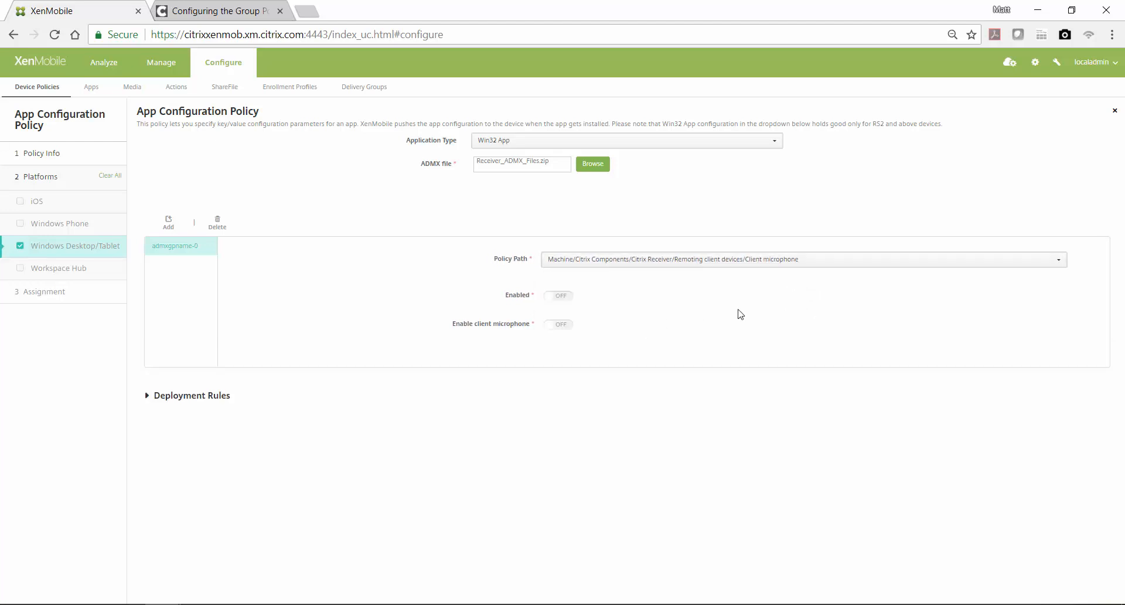
# Abandon the unsaved App Configuration policy and return to the list of device policies
pyautogui.click(687, 261)
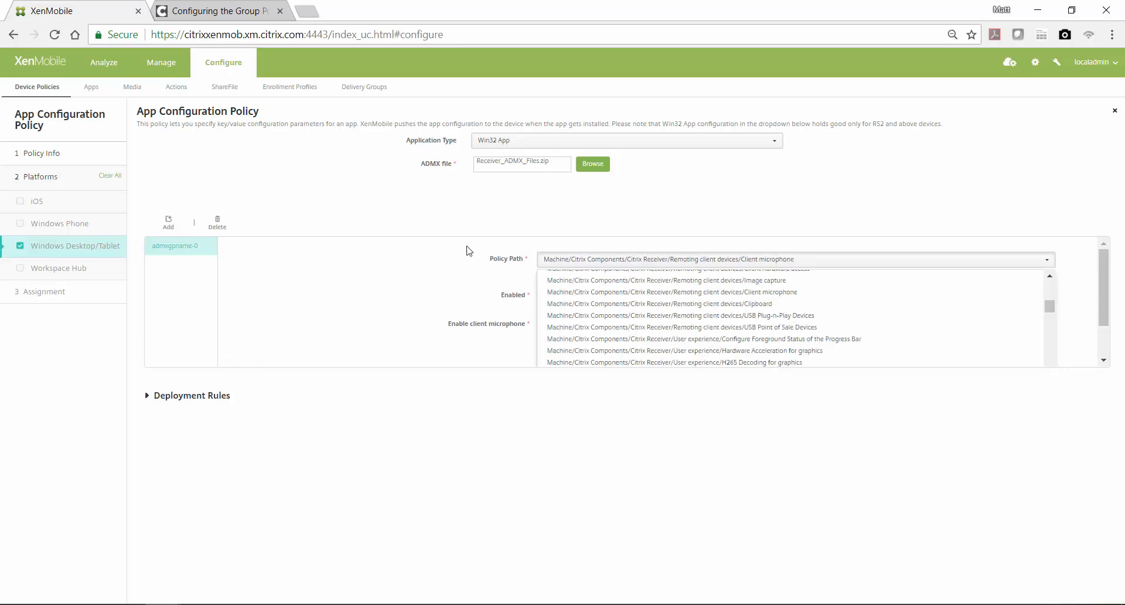
pyautogui.click(37, 89)
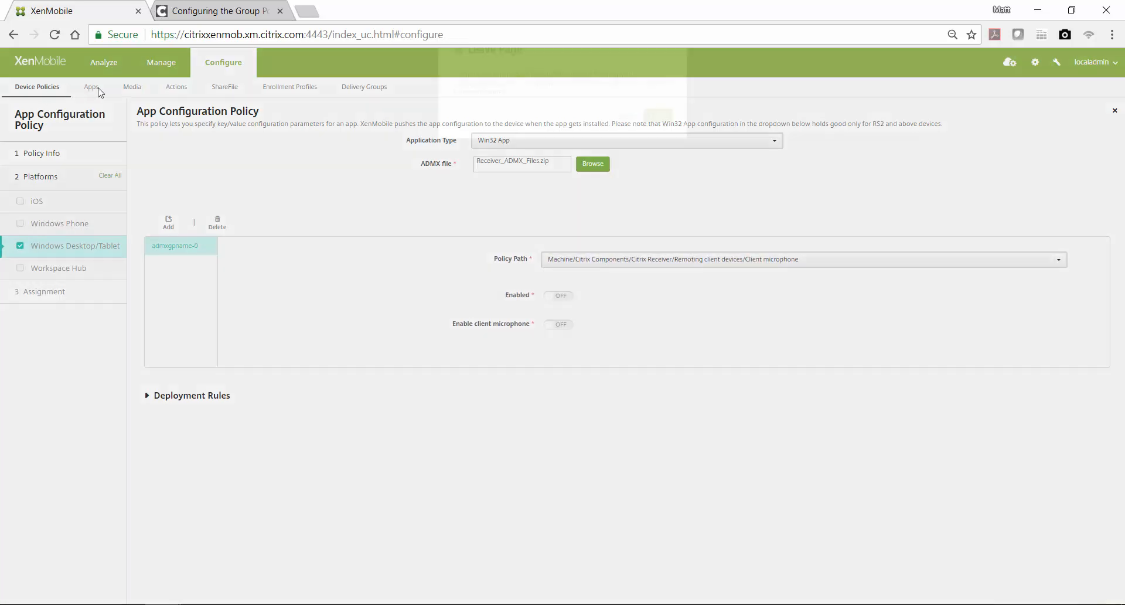
pyautogui.click(658, 139)
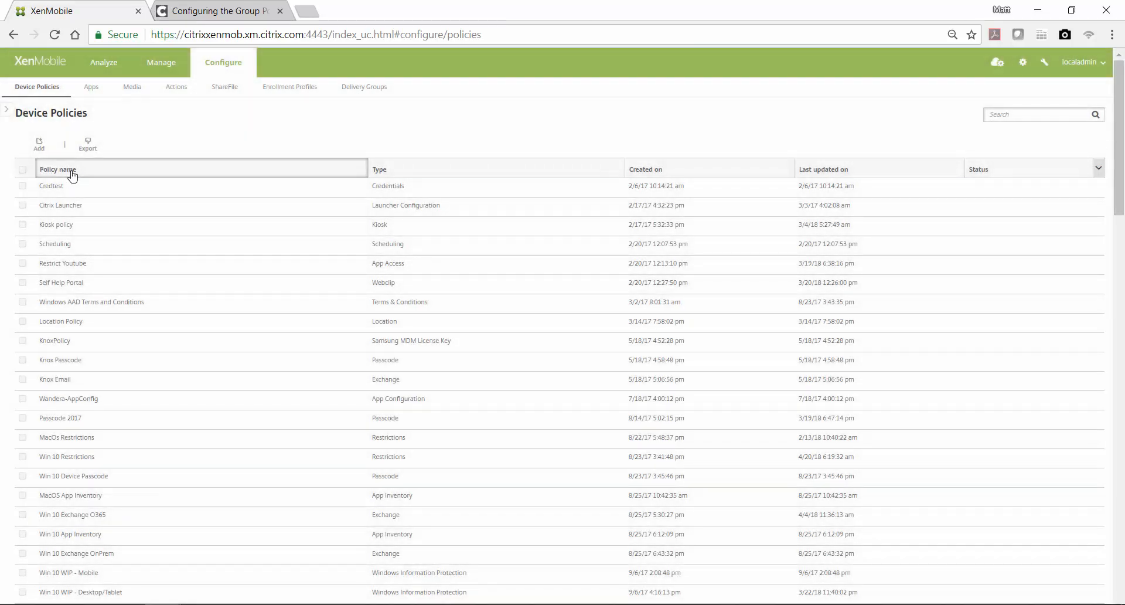
# Find the existing policy Win10 - ADMX2 - Receiver in the device policies and open it for editing
pyautogui.scroll(-10, 1089, 308)
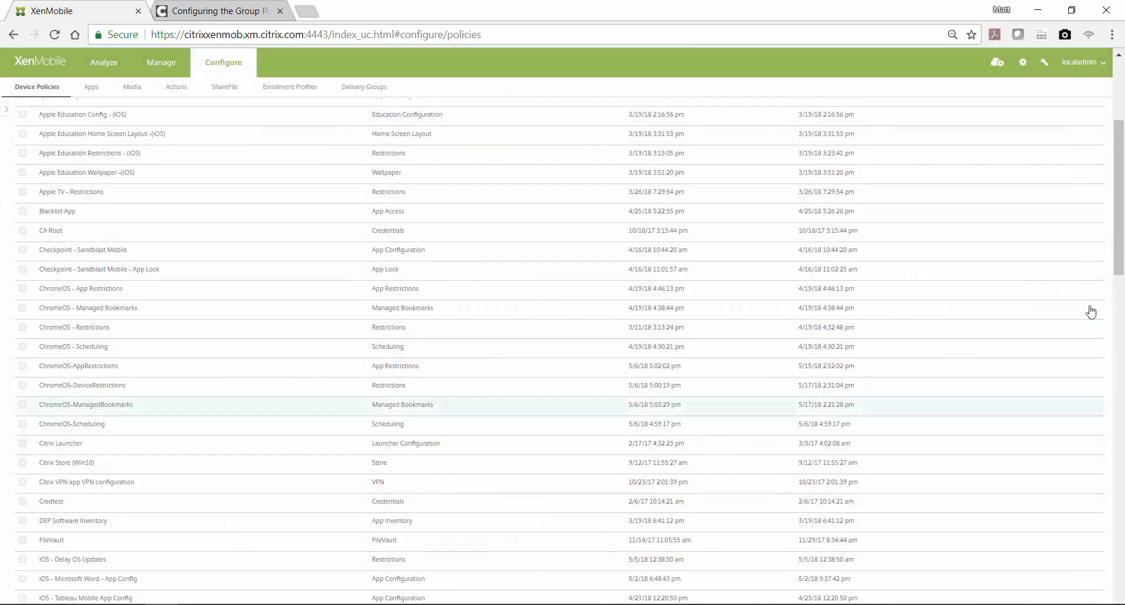
pyautogui.moveTo(1120, 258); pyautogui.dragTo(1113, 544)
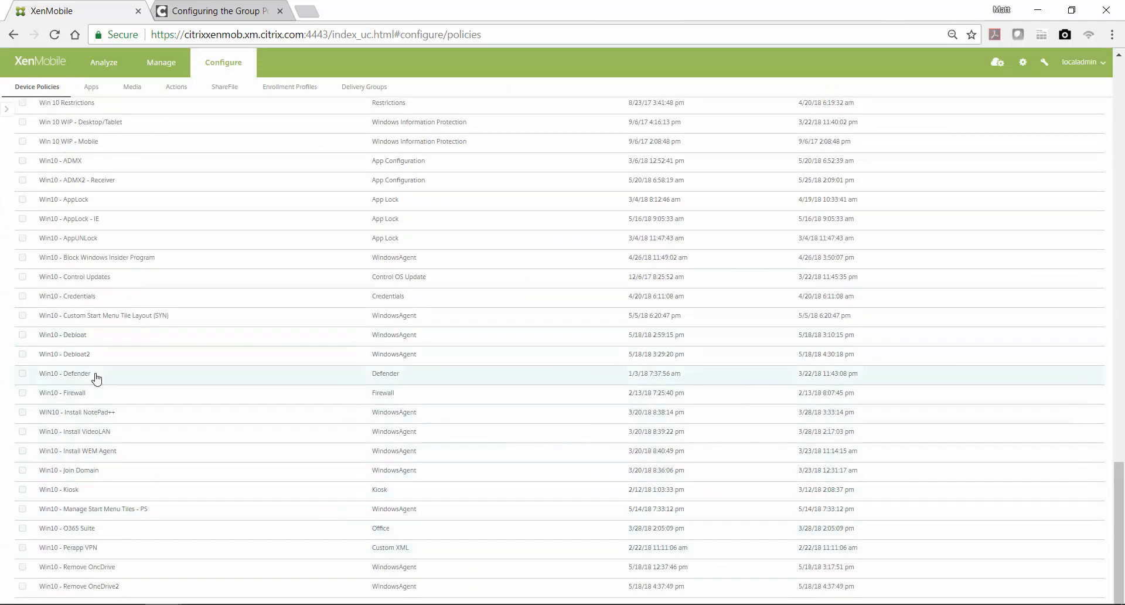
pyautogui.scroll(-1, 104, 389)
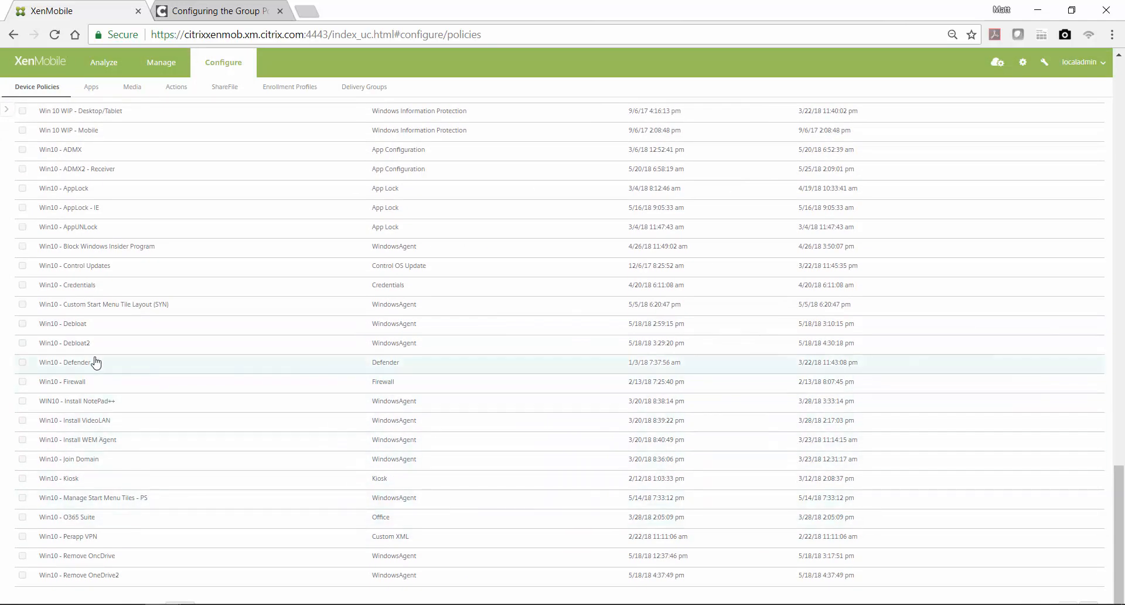
pyautogui.click(96, 169)
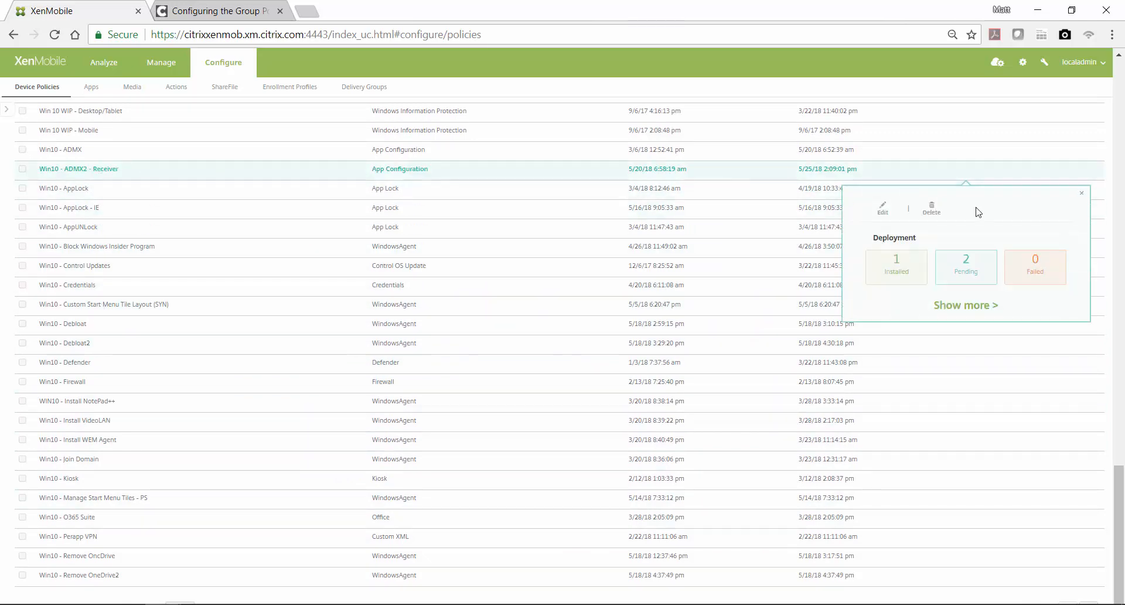
pyautogui.click(882, 208)
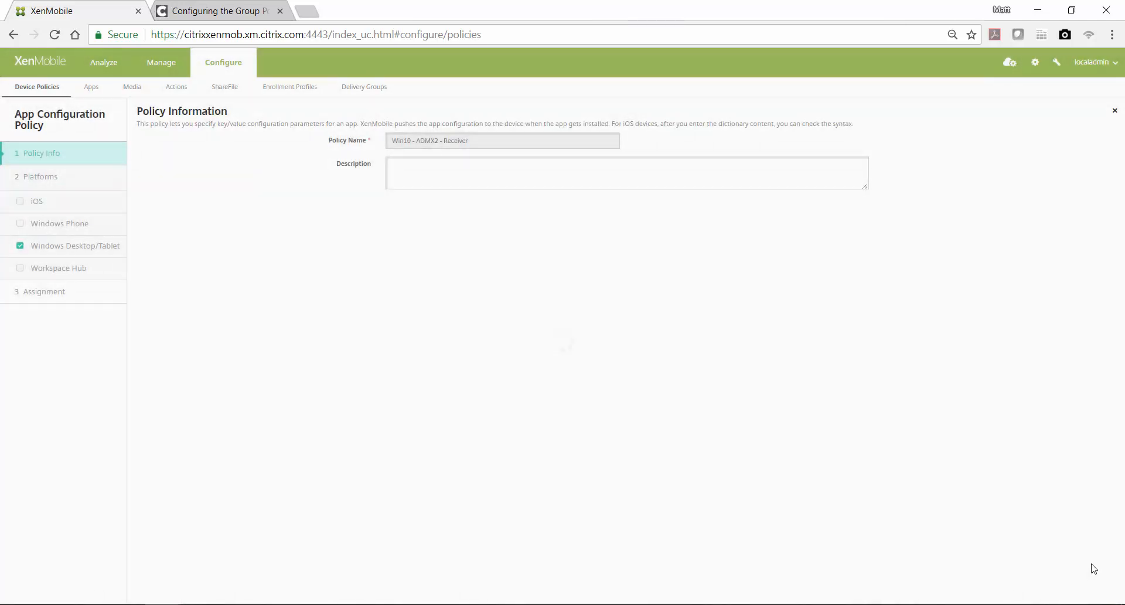
# Review the policy's Windows Desktop/Tablet settings, including the Client microphone configuration and the admxgpname-2 entry
pyautogui.press('super')
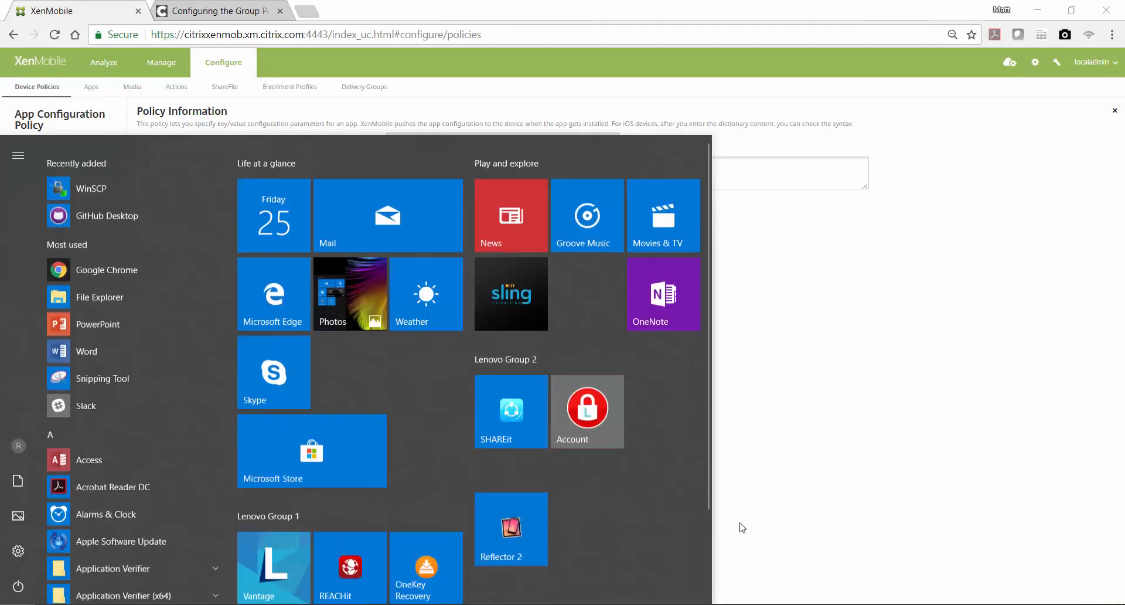
pyautogui.press('super')
pyautogui.click(1031, 582)
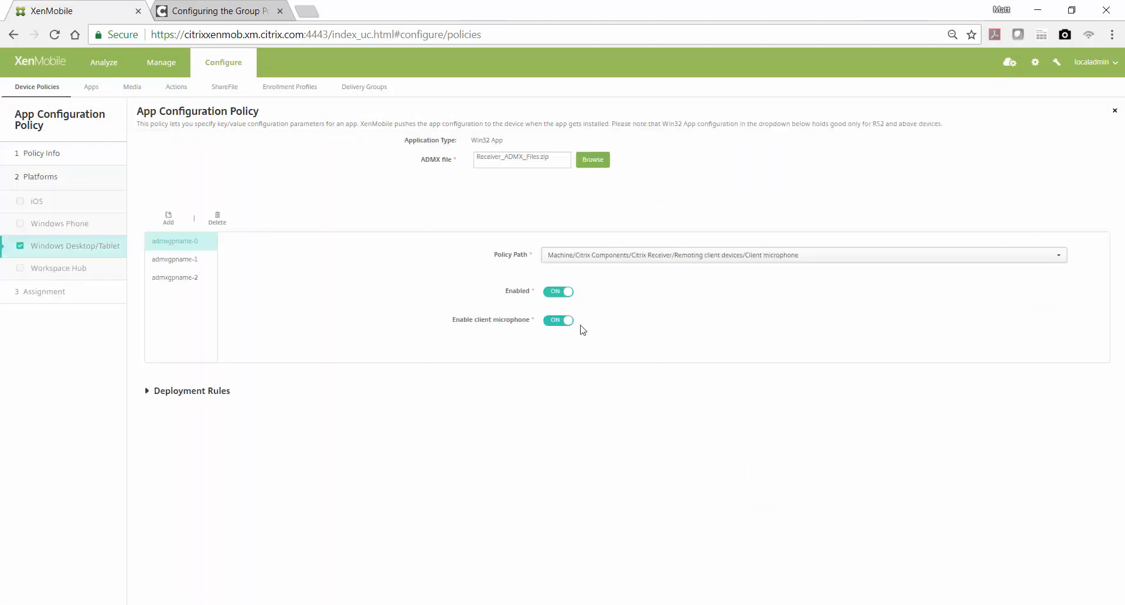
pyautogui.click(189, 278)
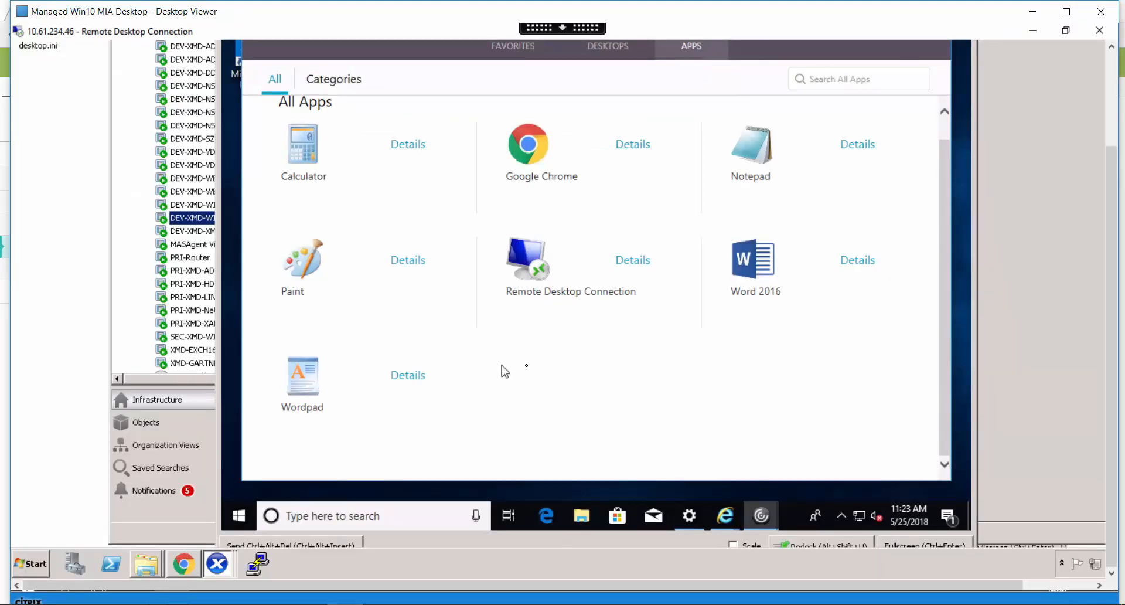
# On the managed Windows 10 desktop, check the device sync status and the Access work or school account settings, and return to Citrix Receiver
pyautogui.click(689, 515)
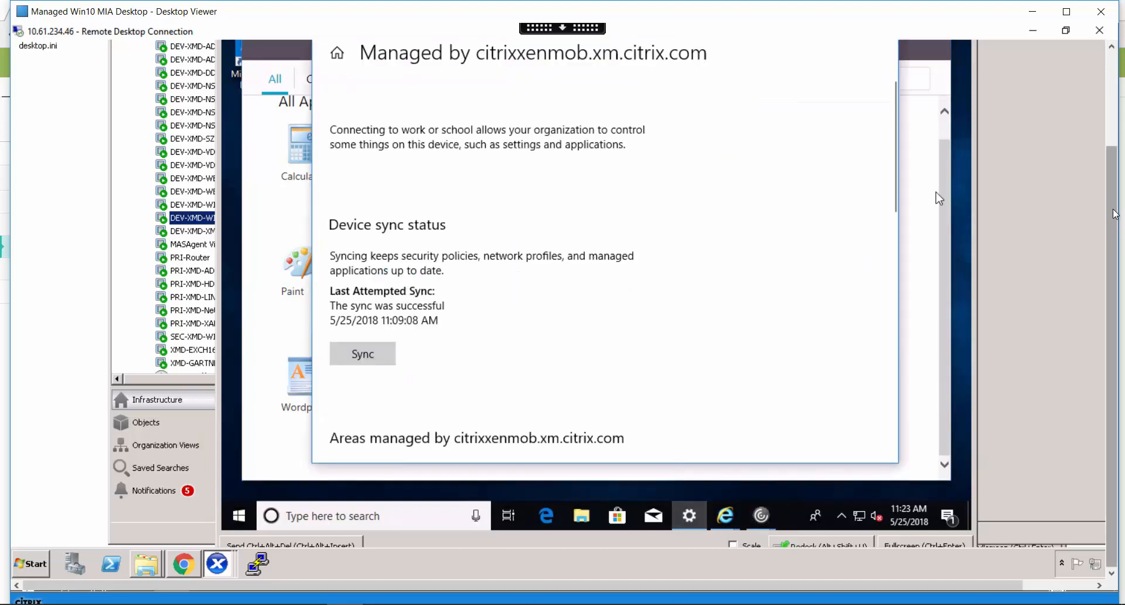
pyautogui.scroll(2, 936, 191)
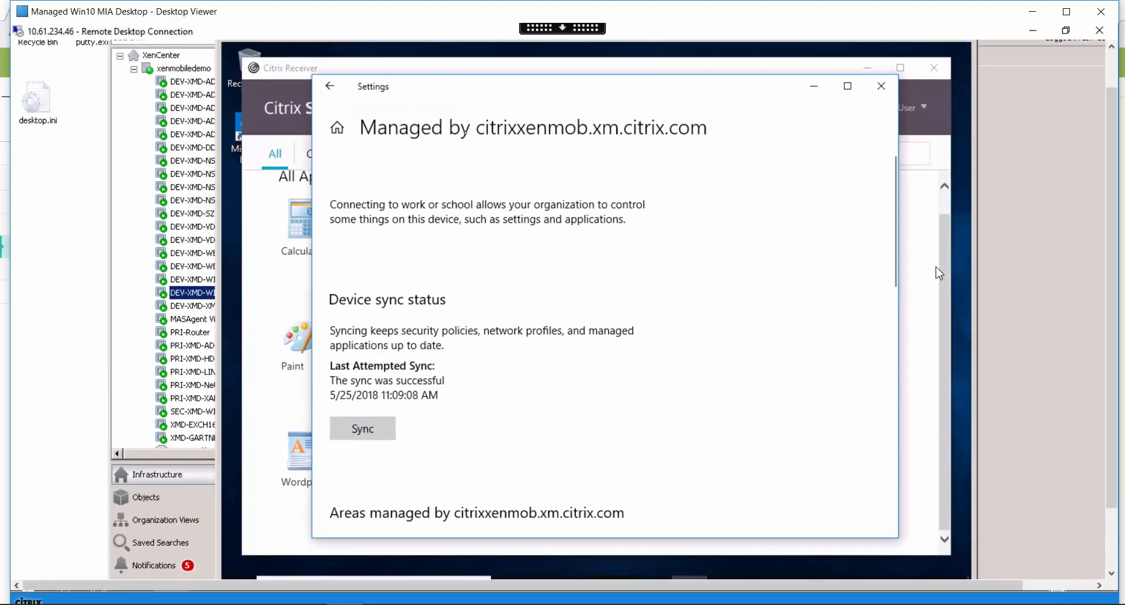
pyautogui.click(330, 86)
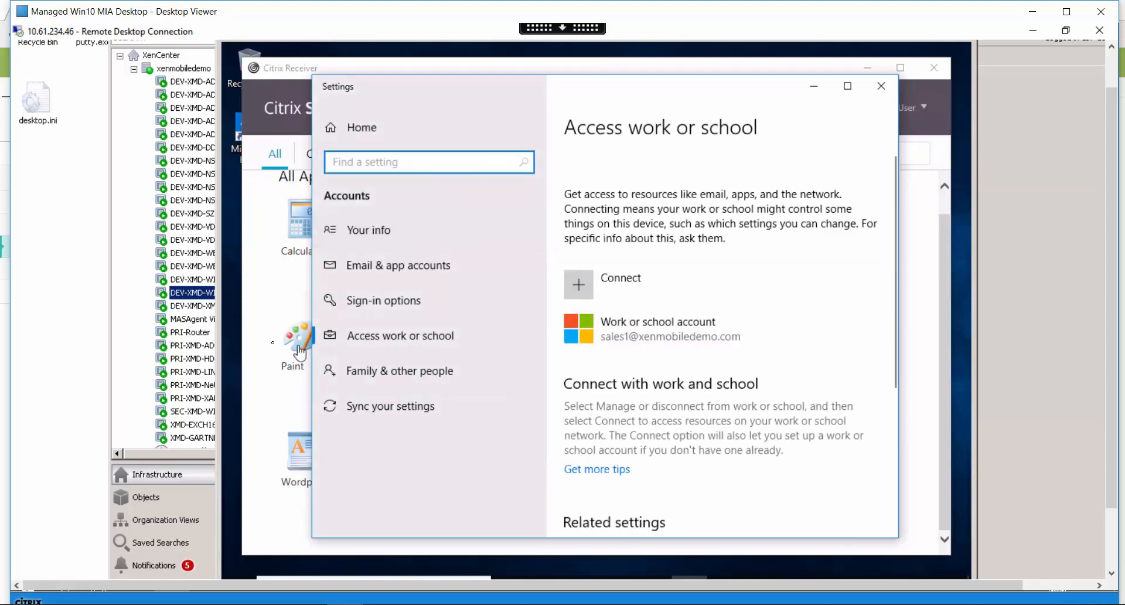
pyautogui.click(255, 412)
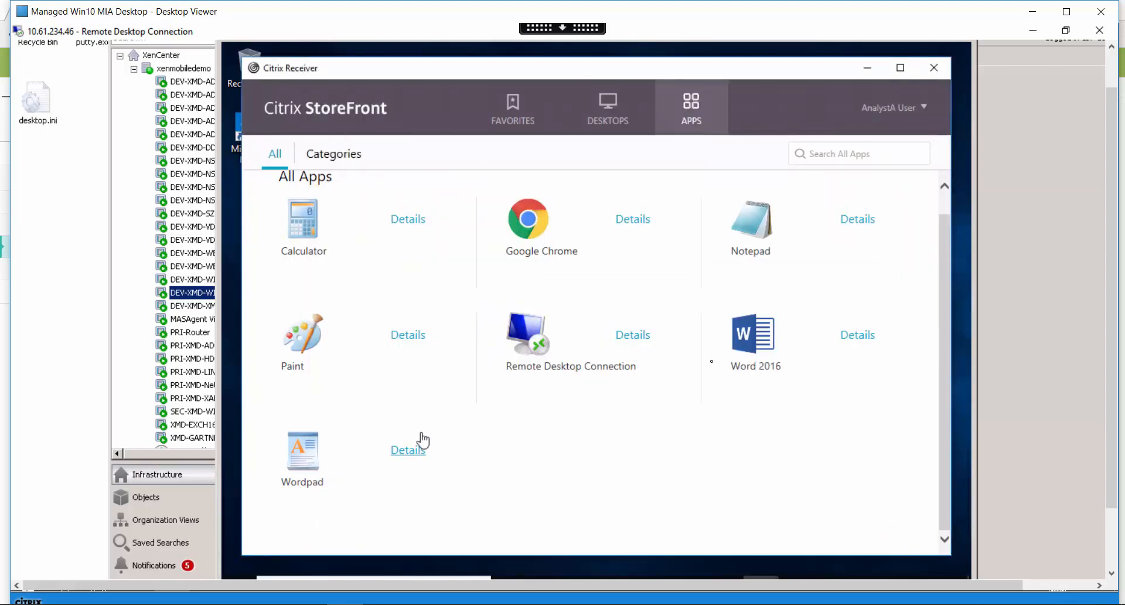
# Launch Word 2016 from the Citrix StoreFront apps and open the local WordPad on the managed desktop
pyautogui.click(756, 348)
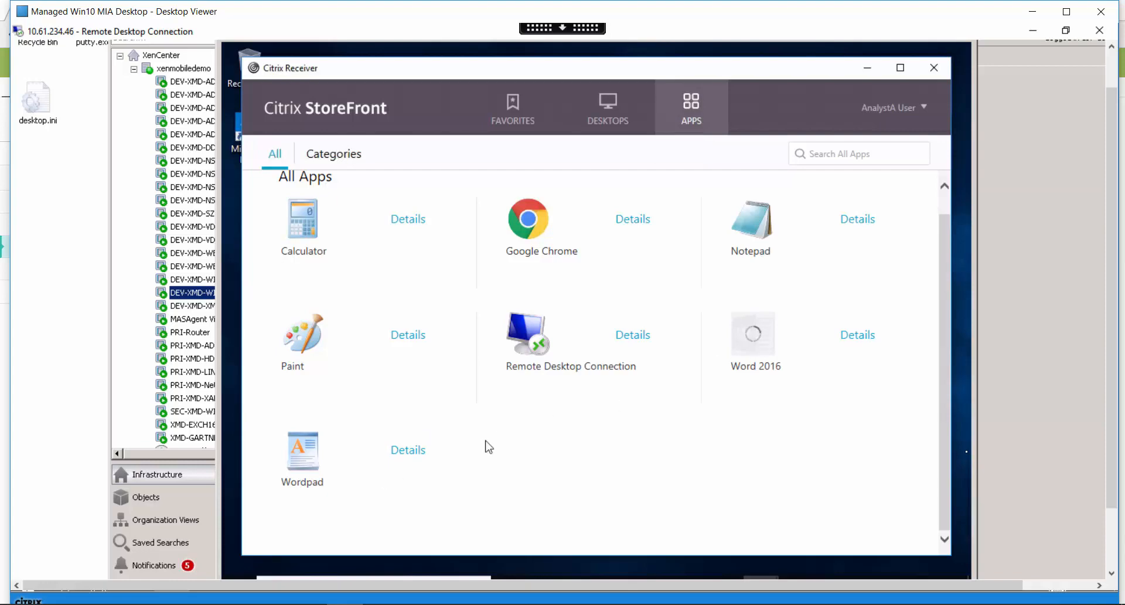
pyautogui.moveTo(1111, 417); pyautogui.dragTo(1113, 510)
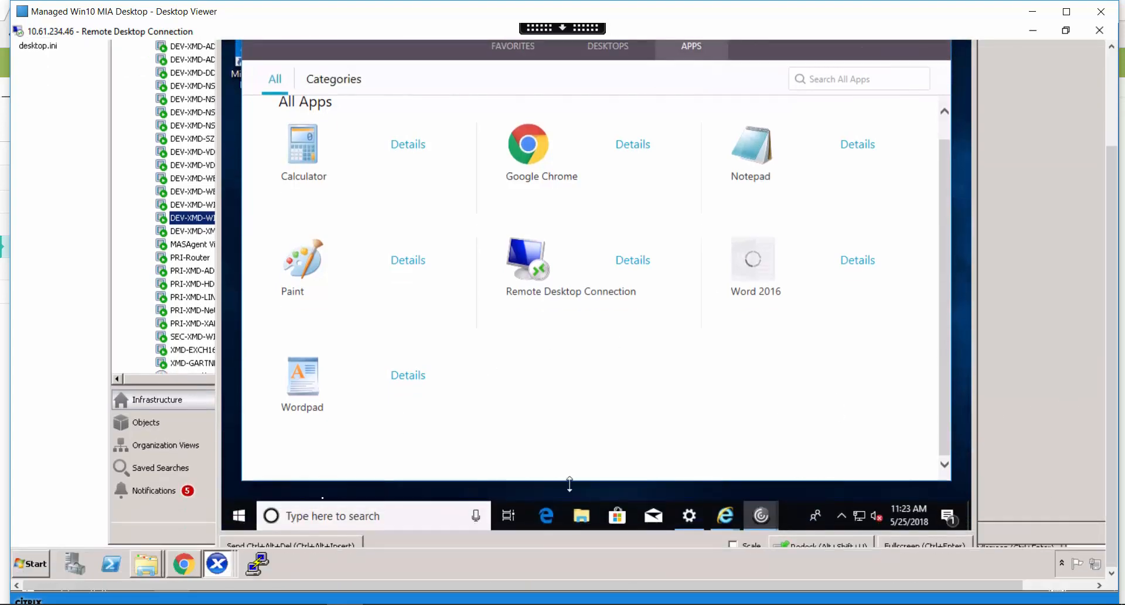
pyautogui.click(246, 518)
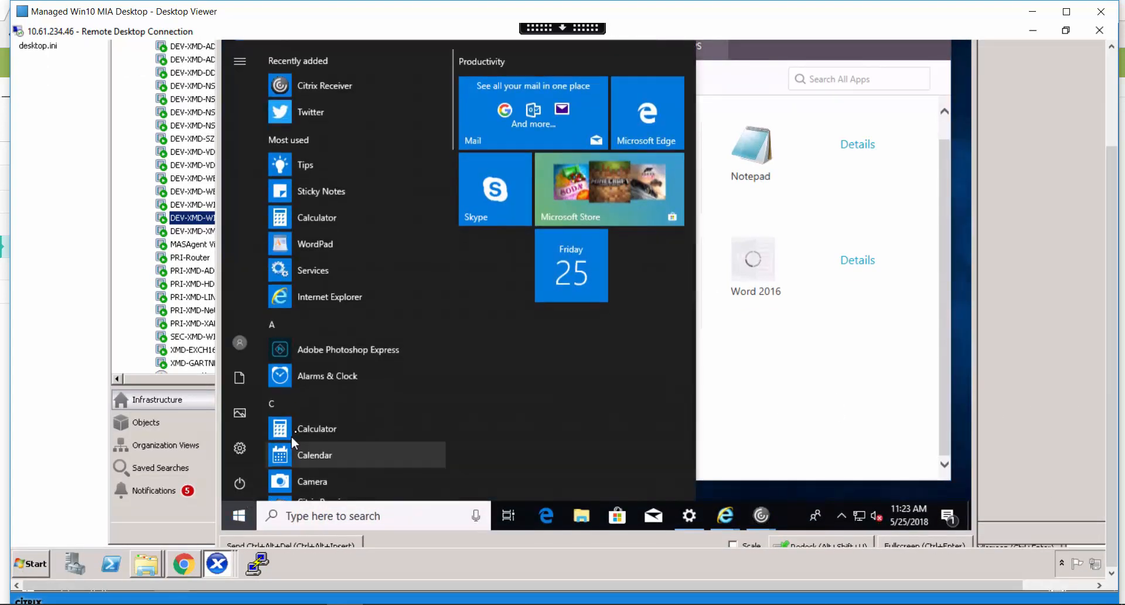
pyautogui.write('wordpad')
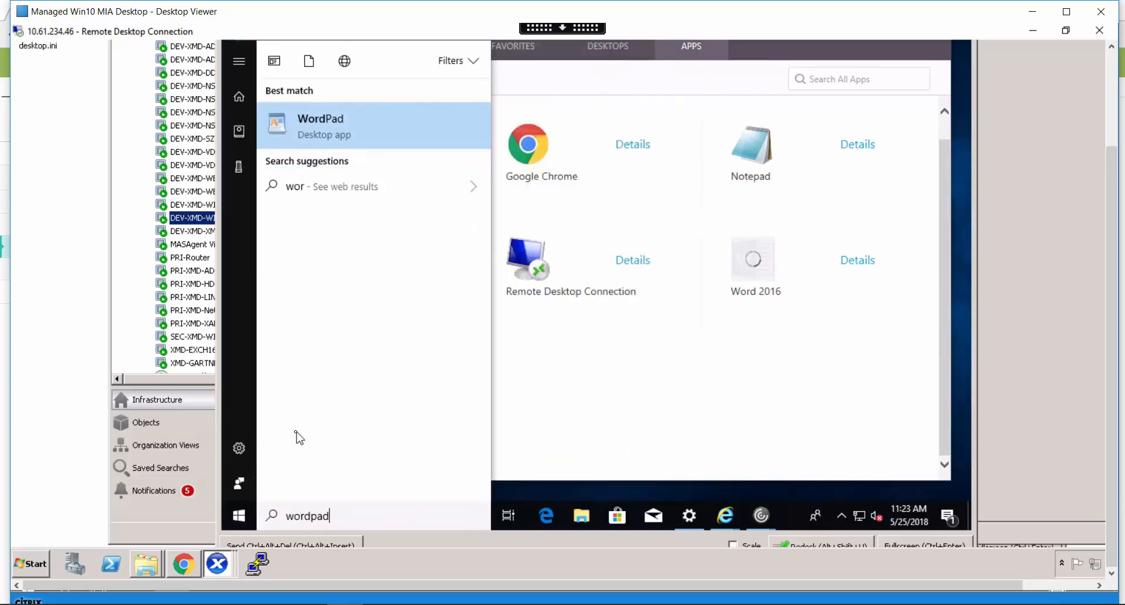
pyautogui.press('Return')
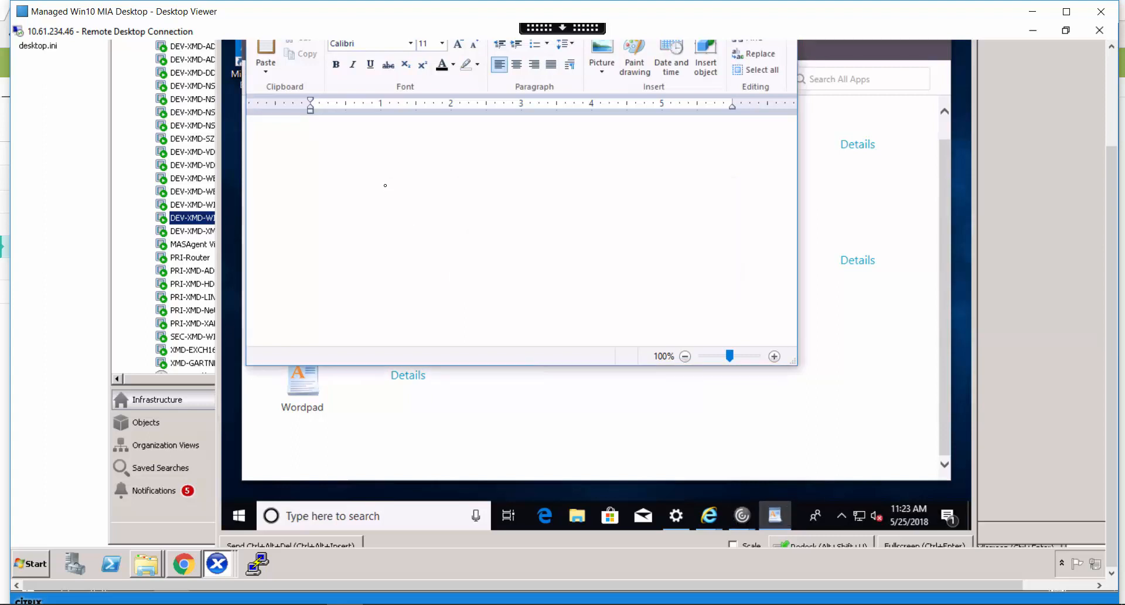
# Enter test1 in the local WordPad document and copy it
pyautogui.write('1')
pyautogui.moveTo(346, 130); pyautogui.dragTo(310, 133)
pyautogui.rightClick(321, 136)
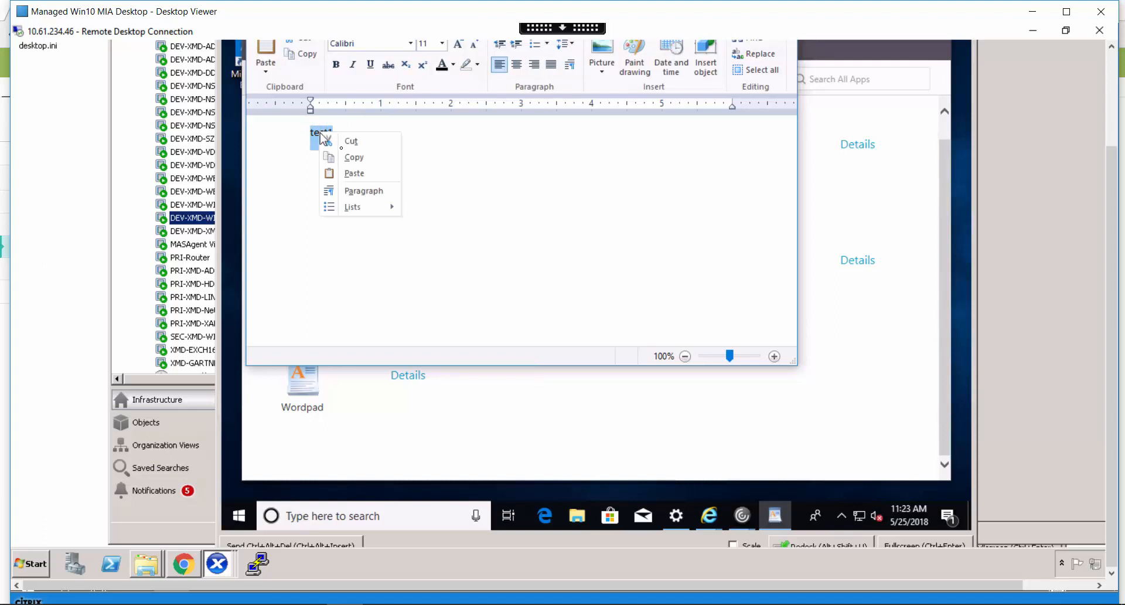
pyautogui.click(352, 157)
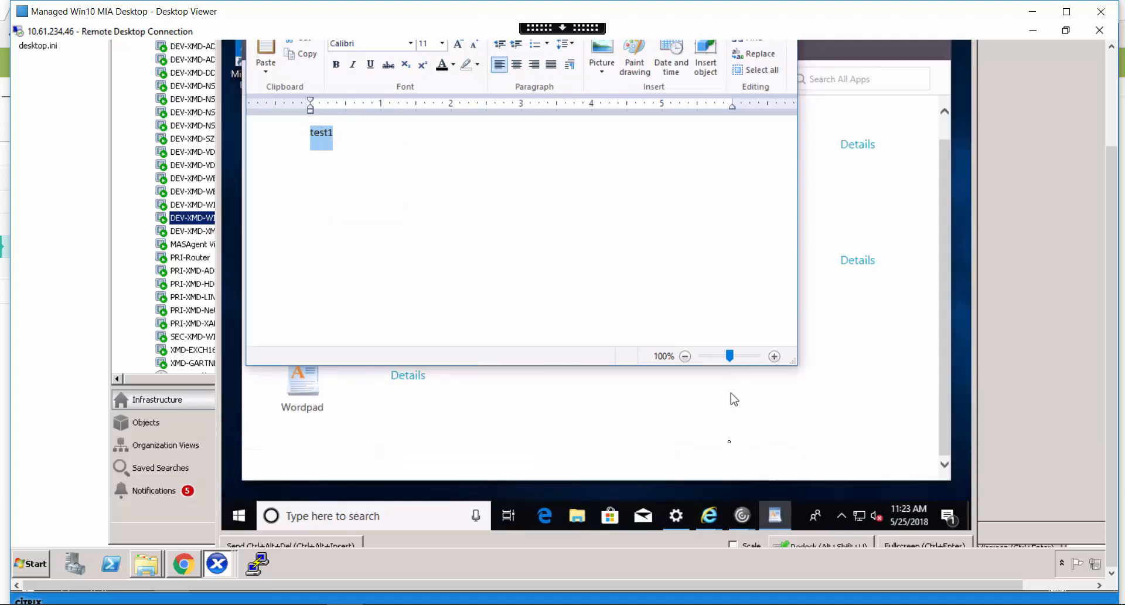
# Create a blank document in the published Word 2016 and paste the copied test1 with its source formatting
pyautogui.moveTo(750, 513)
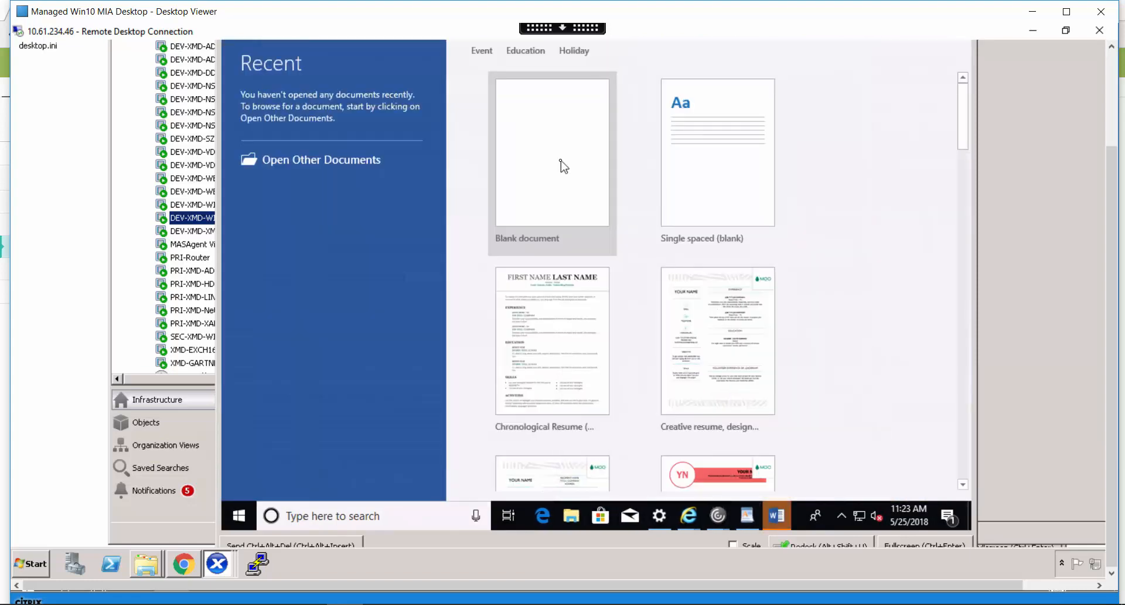
pyautogui.click(561, 166)
pyautogui.rightClick(488, 173)
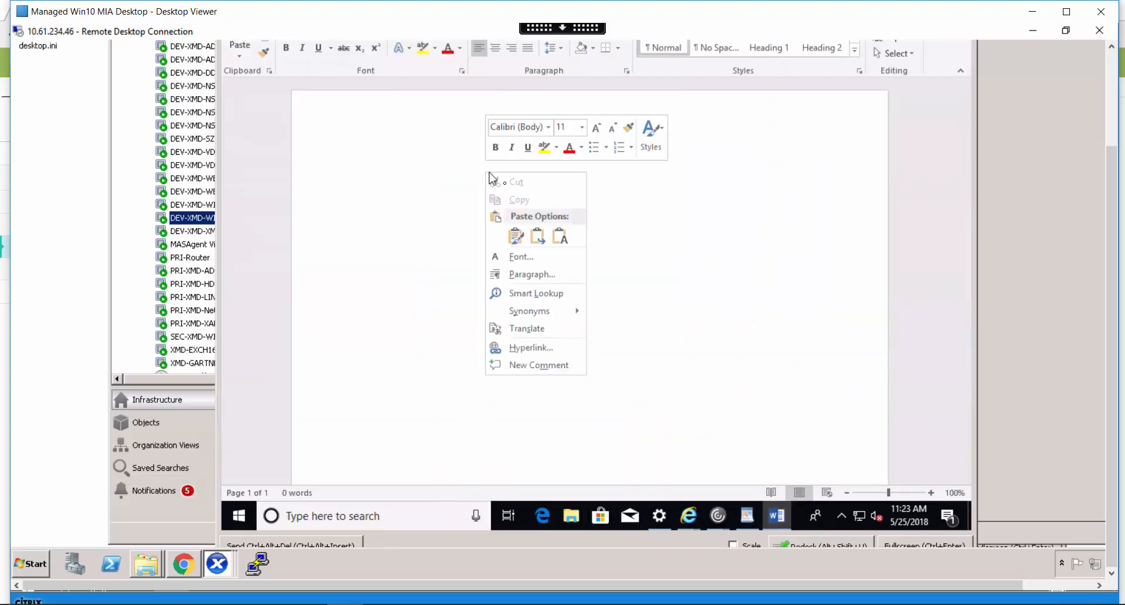
pyautogui.click(515, 236)
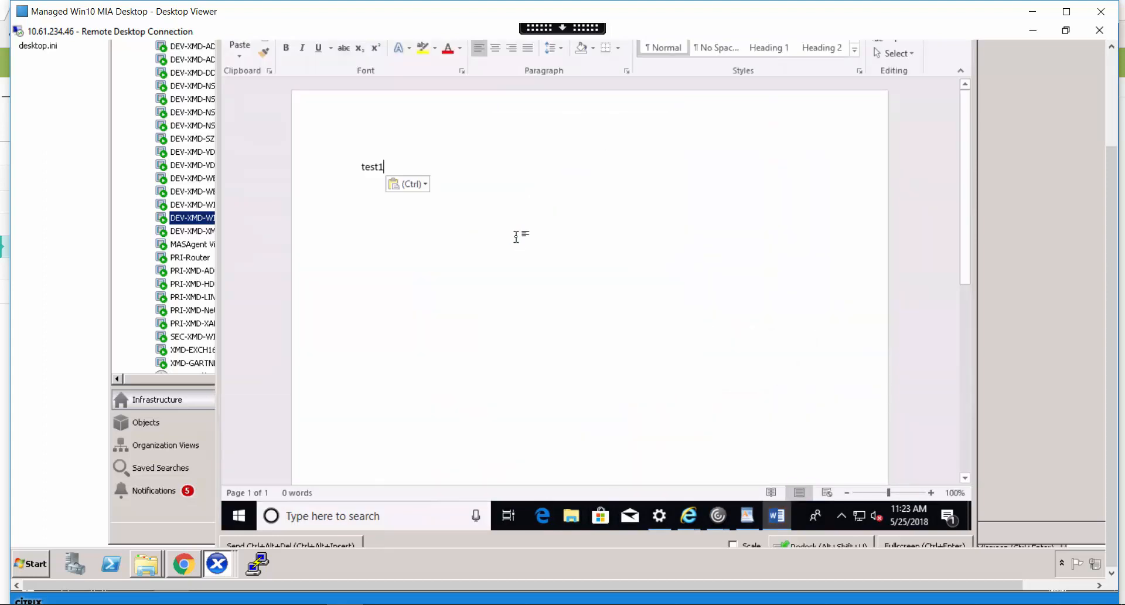
# Enter test2 below test1 in Word, and copy it into the local WordPad document below test1
pyautogui.press('Return')
pyautogui.press('Return')
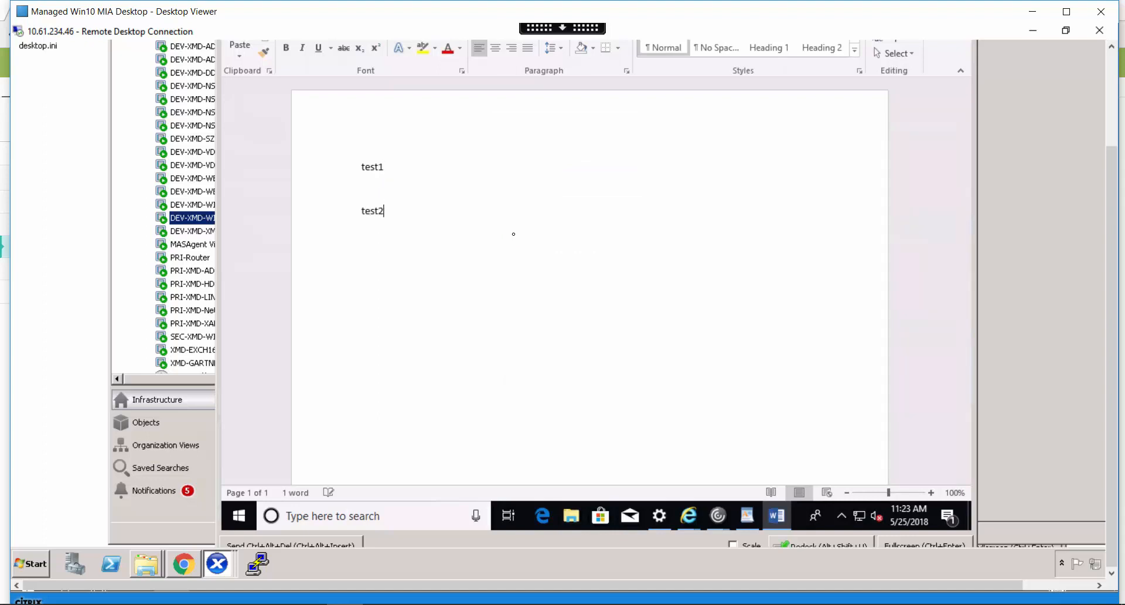
pyautogui.moveTo(387, 212); pyautogui.dragTo(358, 214)
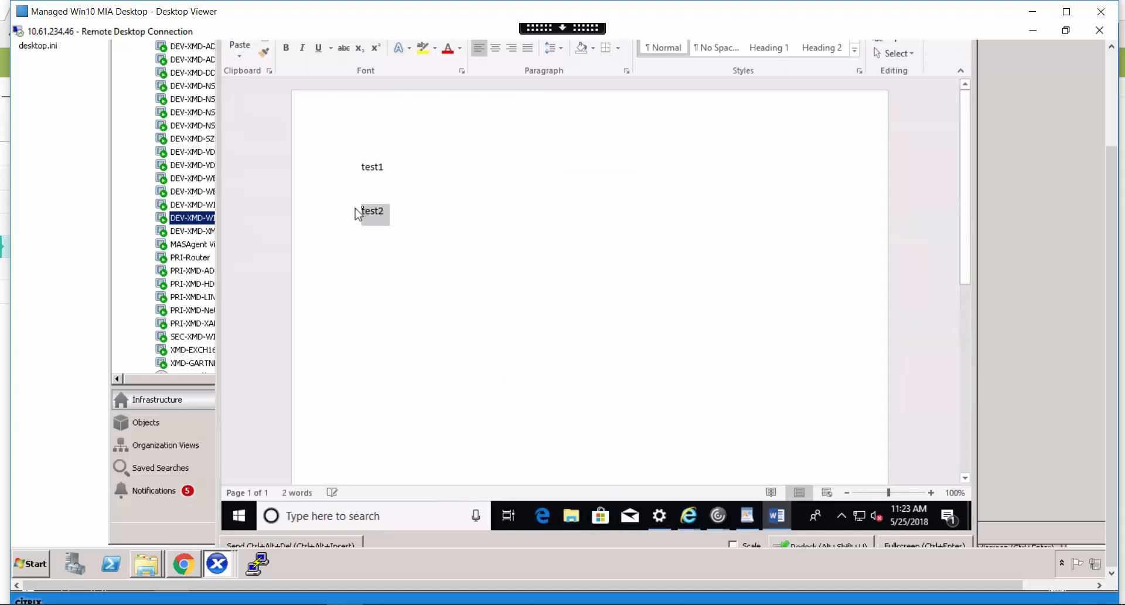
pyautogui.rightClick(373, 212)
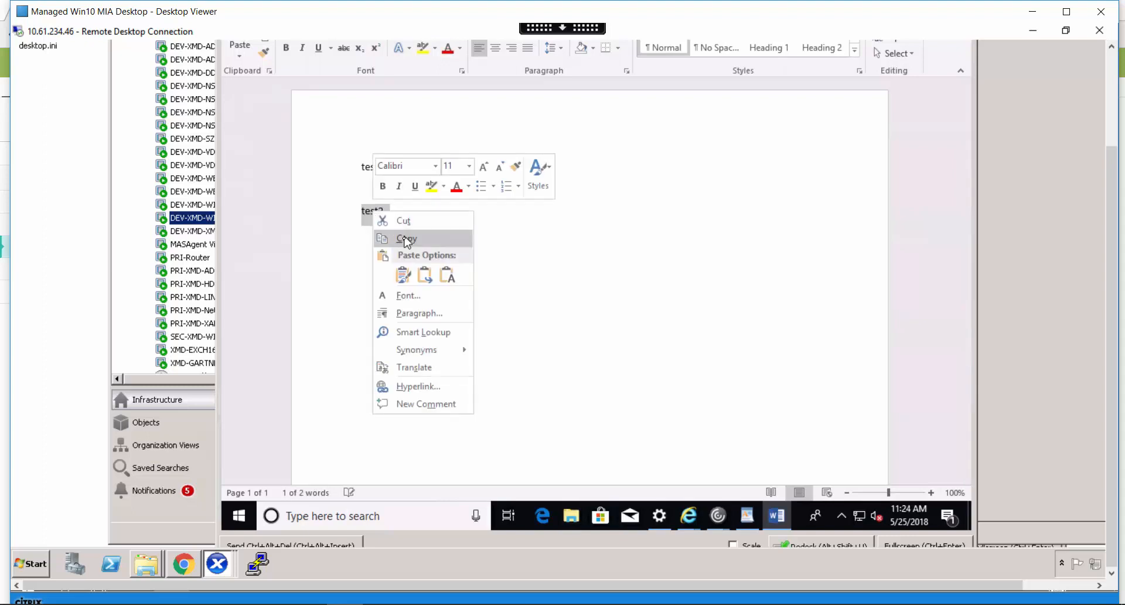
pyautogui.click(406, 238)
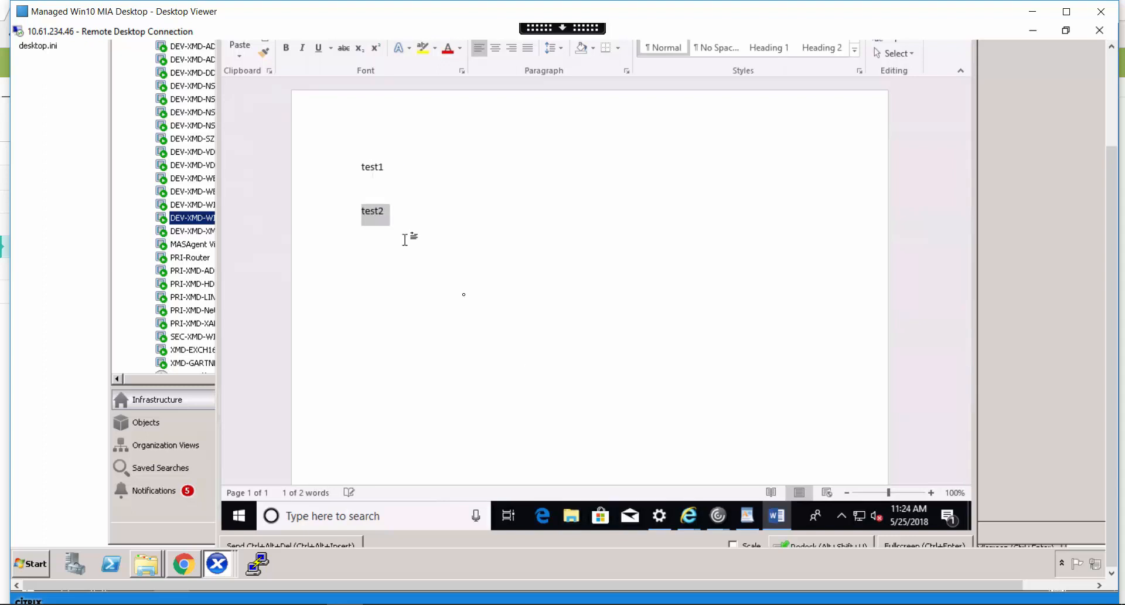
pyautogui.click(752, 519)
pyautogui.click(413, 205)
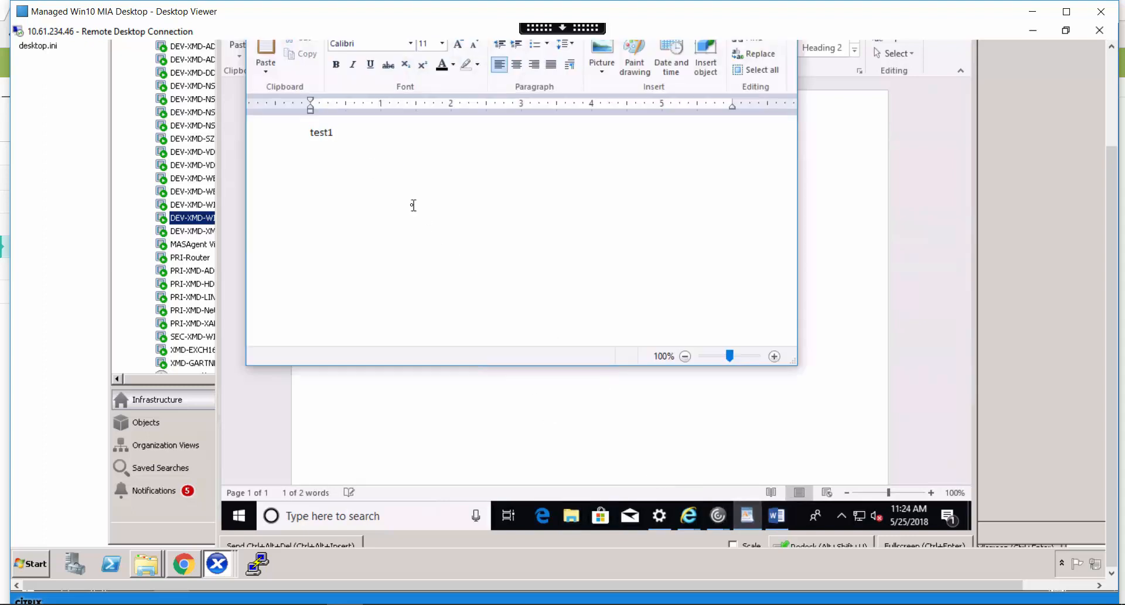
pyautogui.hotkey('ctrl', 'v')
# Close the Word document without saving its changes
pyautogui.click(871, 211)
pyautogui.moveTo(1109, 228); pyautogui.dragTo(1107, 160)
pyautogui.click(955, 67)
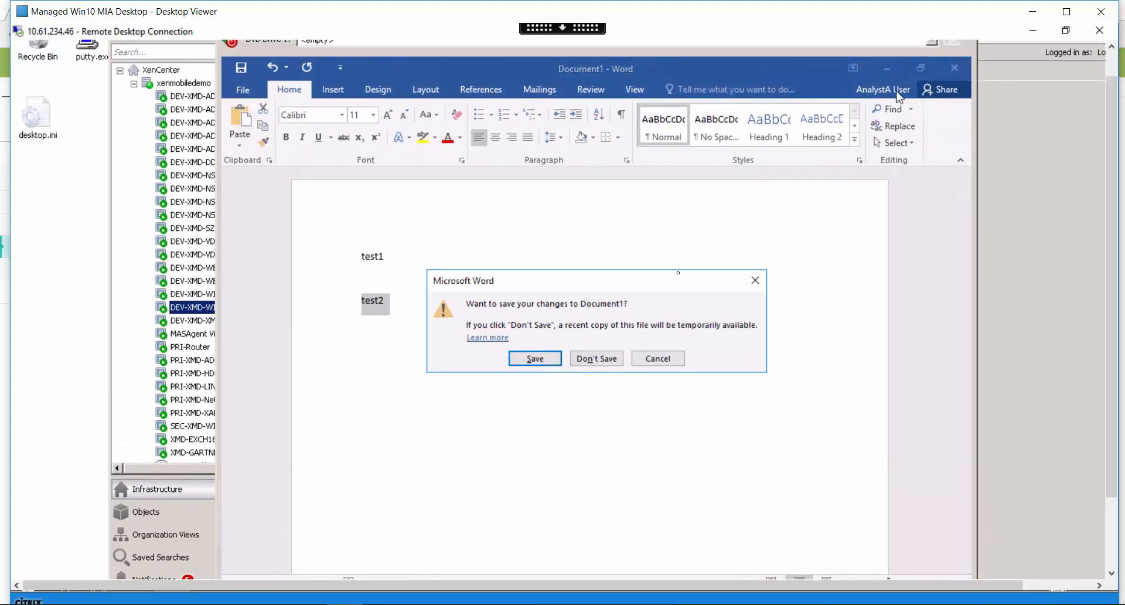
pyautogui.click(596, 358)
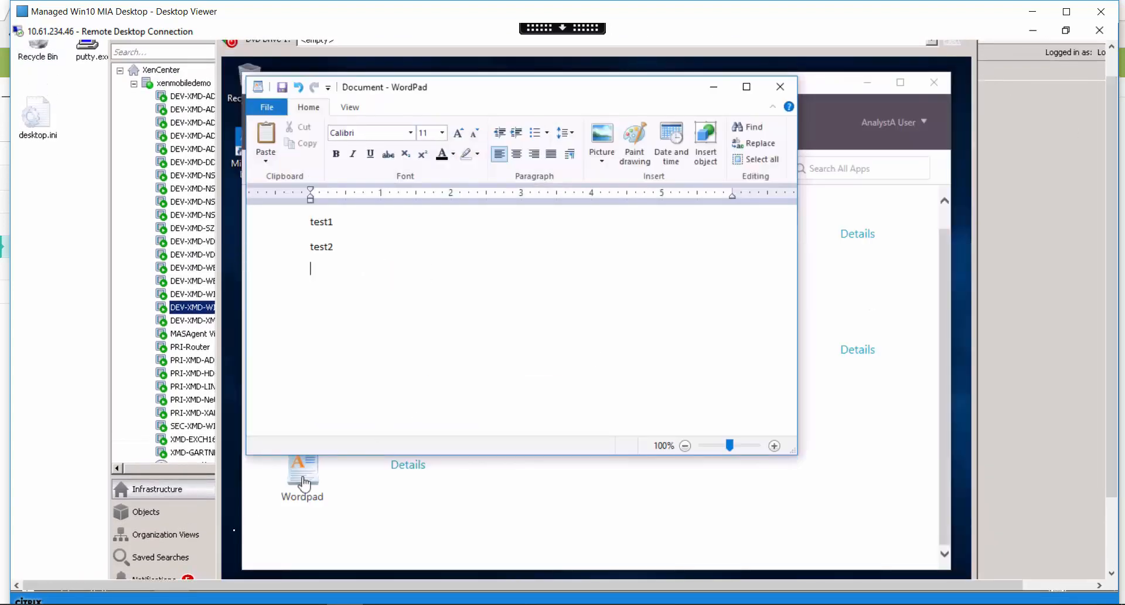
# Switch to the XenMobile console, turn off Enabled for the Clipboard policy path of admxgpname-2, and continue to Assignment
pyautogui.click(364, 560)
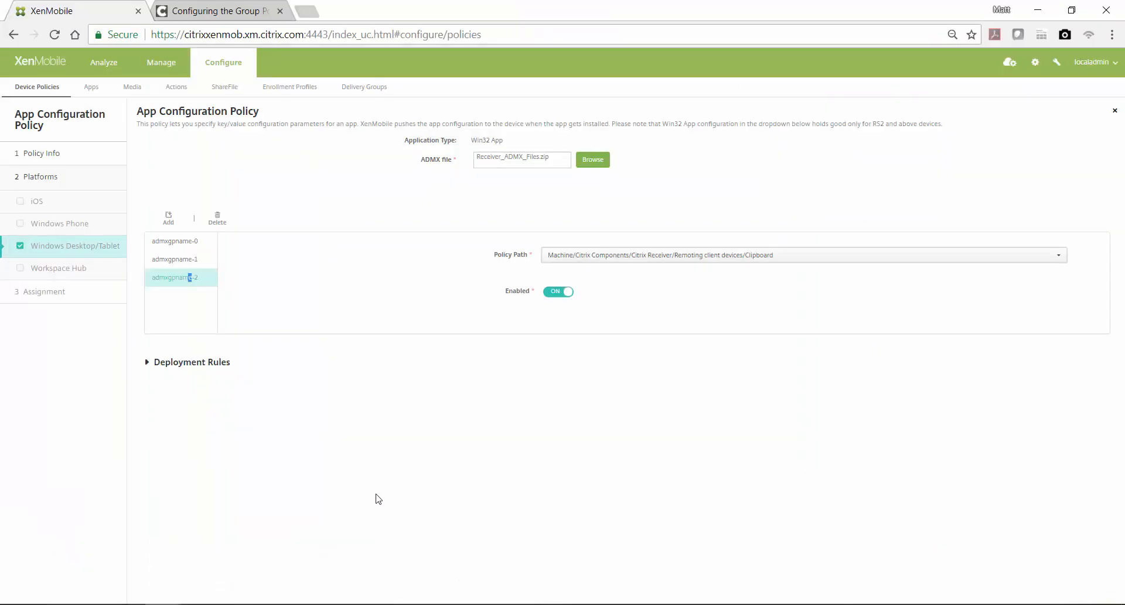
pyautogui.click(551, 295)
pyautogui.press('super')
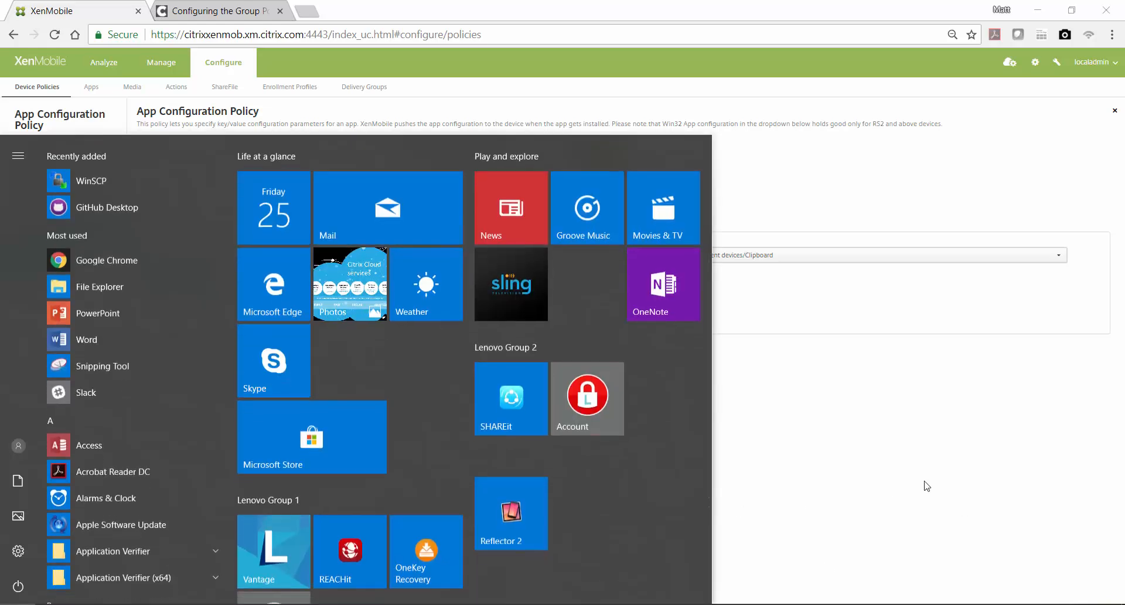
pyautogui.click(933, 487)
pyautogui.click(1093, 602)
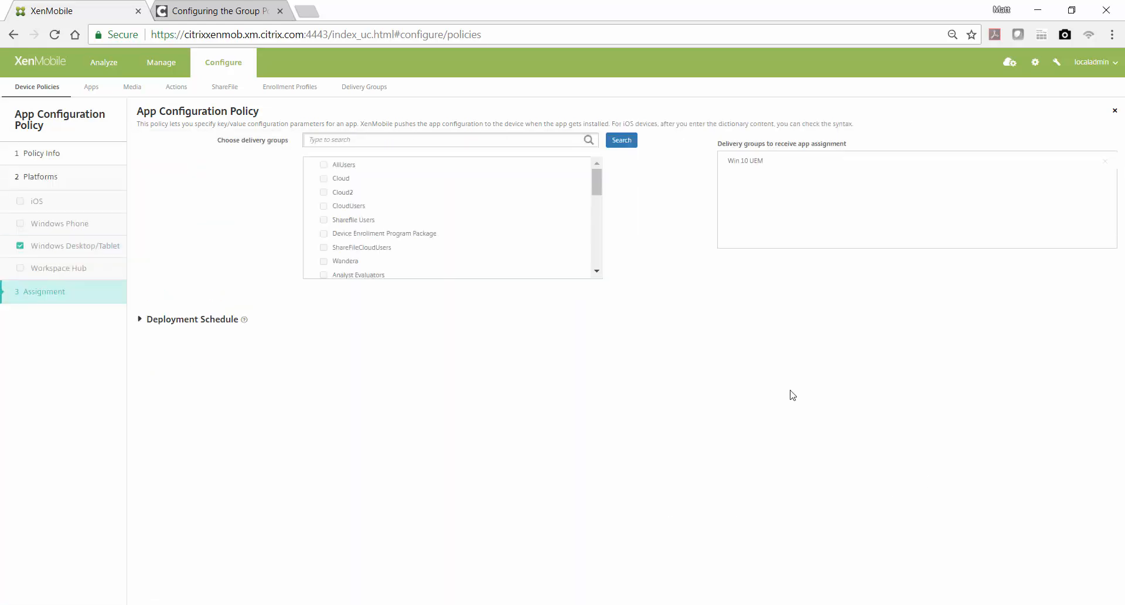
# Check that the Win 10 UEM delivery group is assigned and save the App Configuration policy
pyautogui.scroll(-3, 485, 222)
pyautogui.scroll(2, 450, 203)
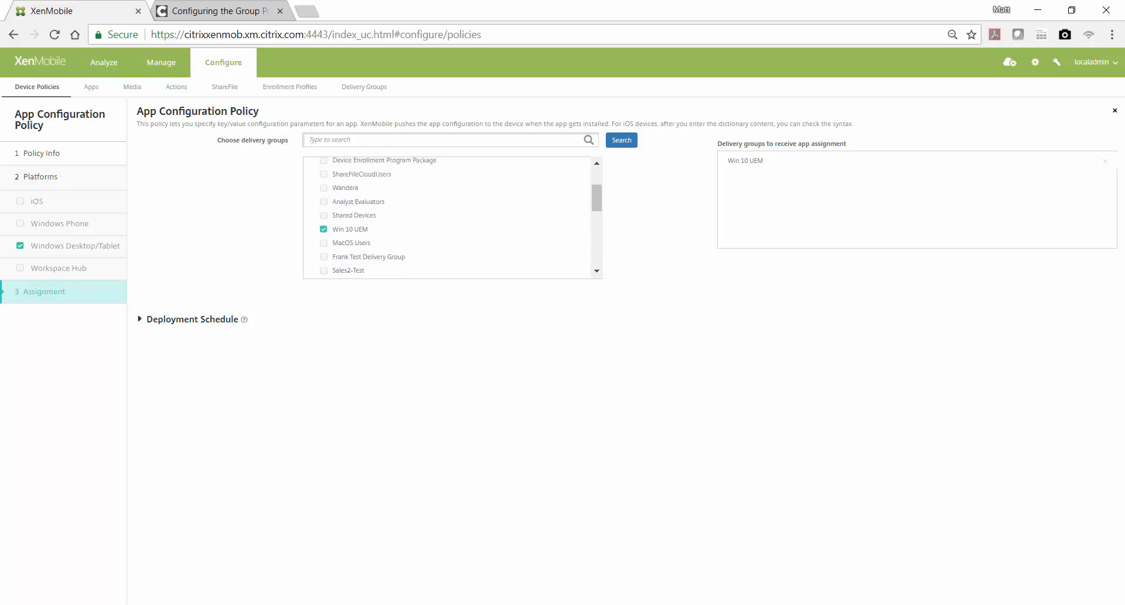
pyautogui.click(1093, 602)
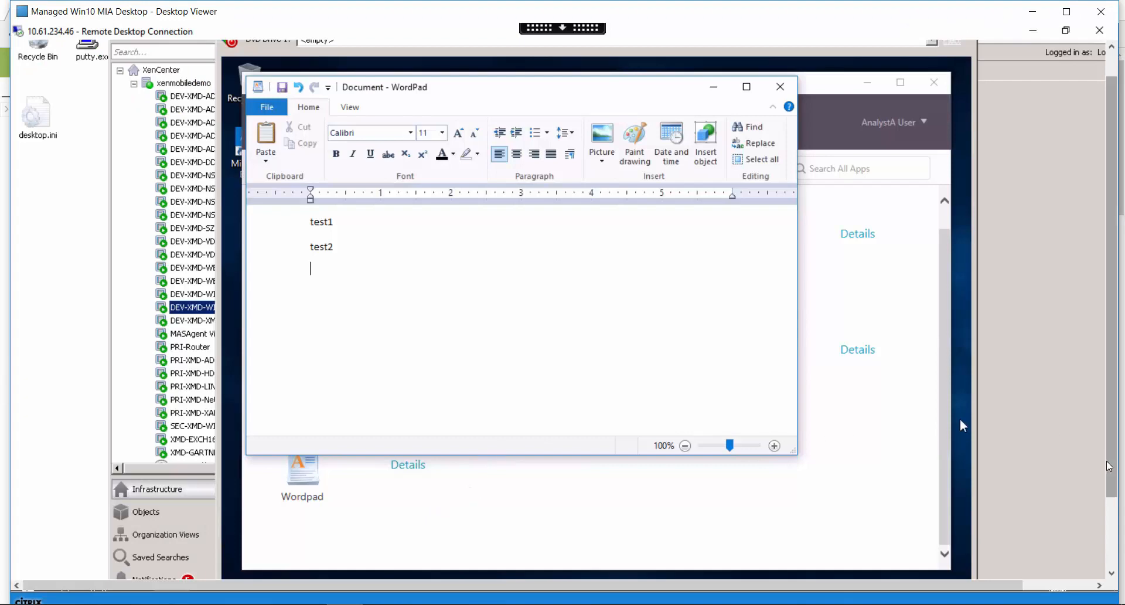
# On the managed Windows 10 desktop, open the work or school account's management info and sync the device
pyautogui.scroll(-2, 1108, 466)
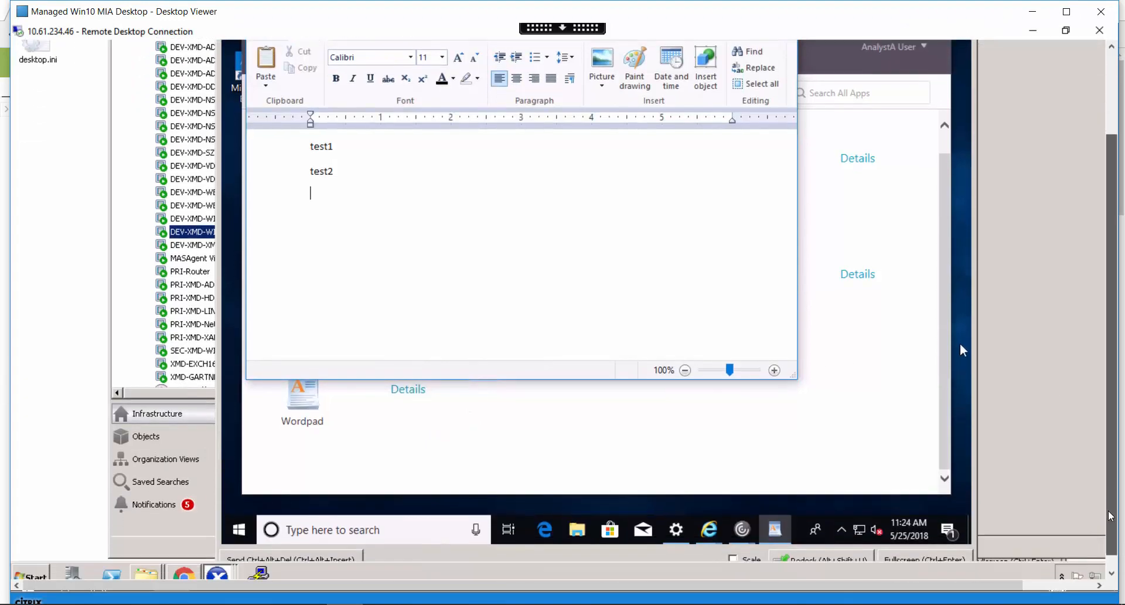
pyautogui.click(683, 533)
pyautogui.click(634, 275)
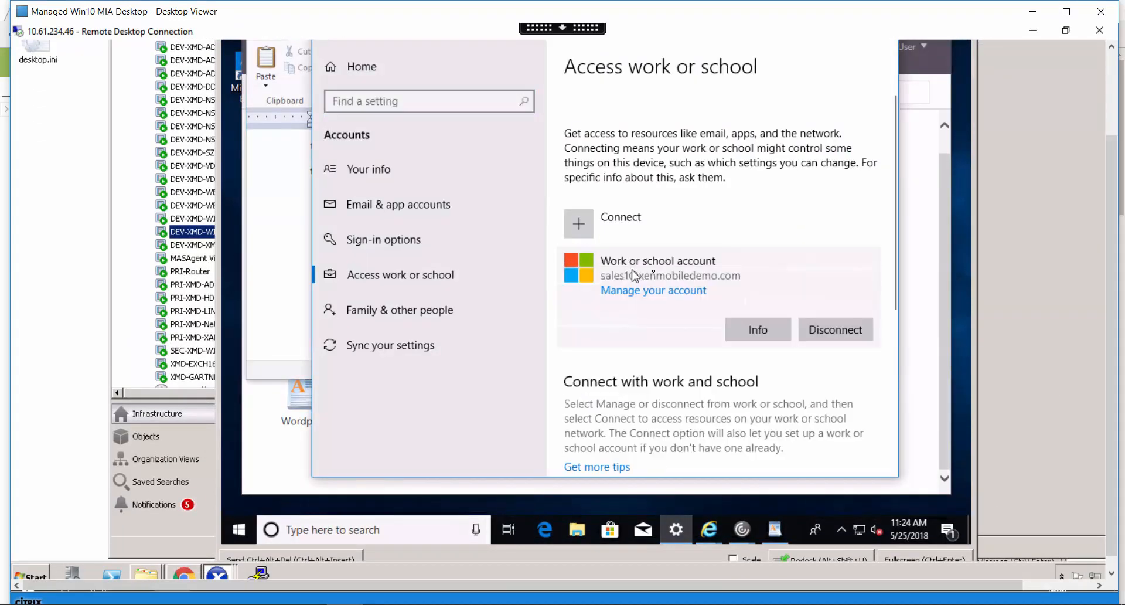
pyautogui.click(755, 337)
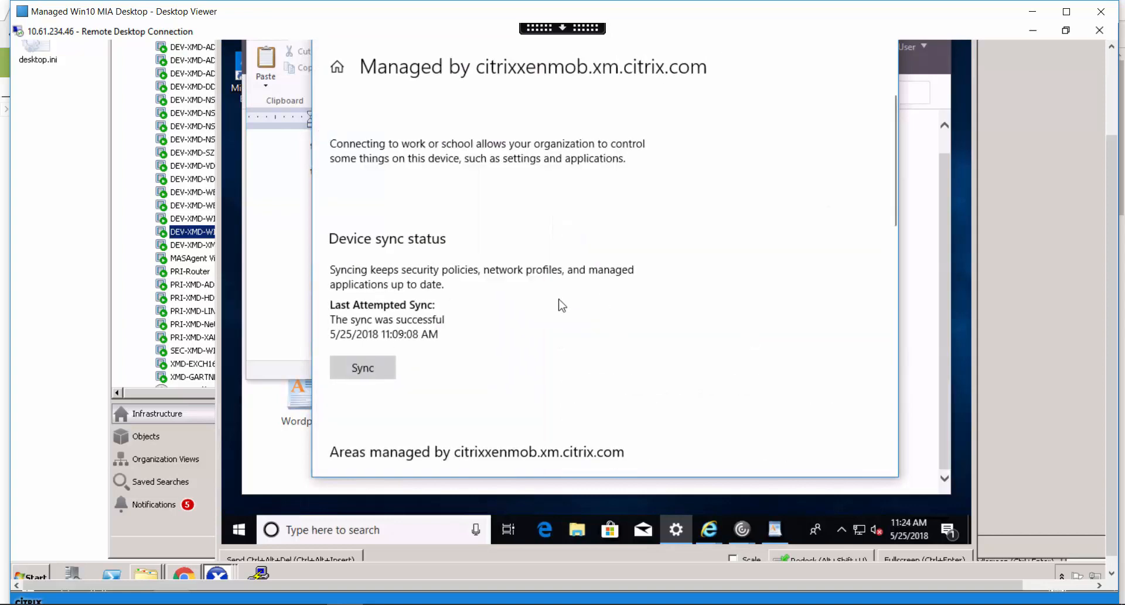
pyautogui.click(367, 367)
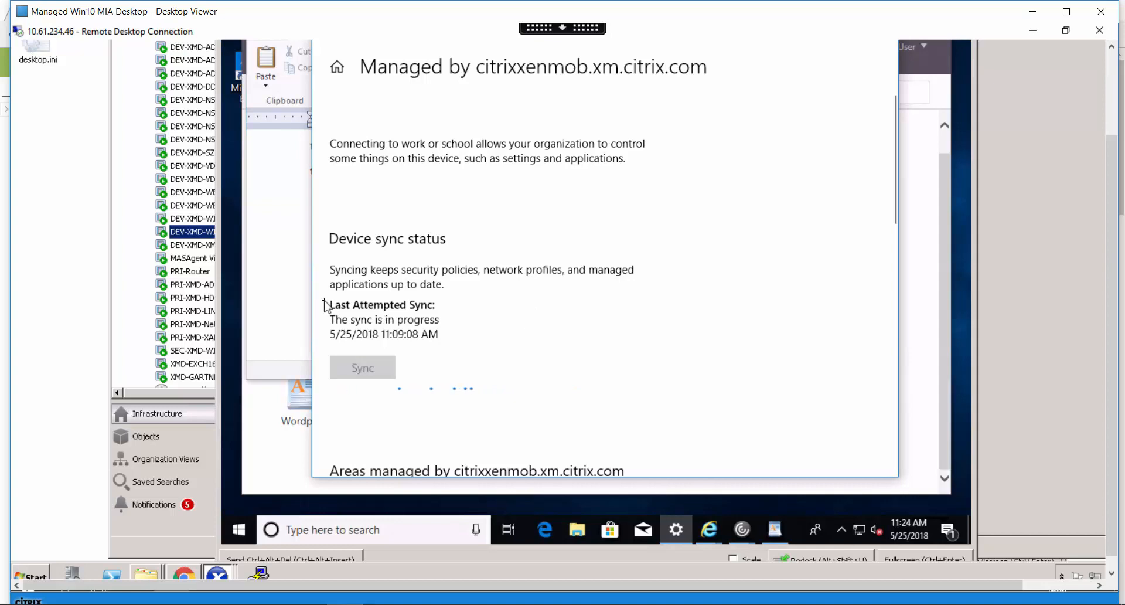
# Enter test3 below test2 in the local WordPad document and copy it
pyautogui.click(285, 299)
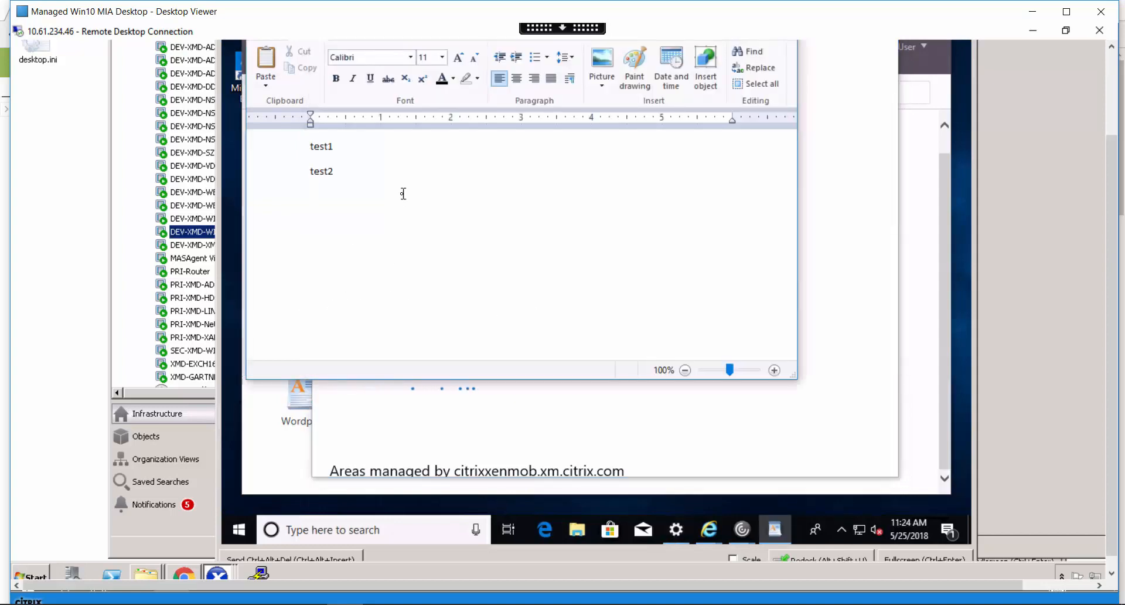
pyautogui.write('test3')
pyautogui.moveTo(368, 204); pyautogui.dragTo(313, 193)
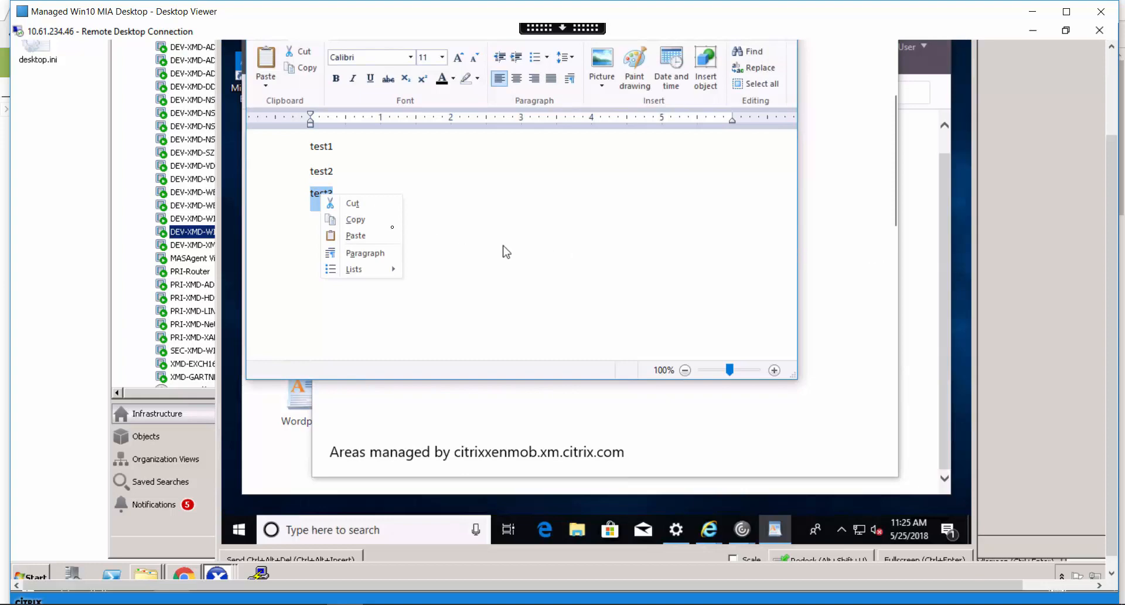
pyautogui.click(354, 219)
# Launch Word 2016 from the Citrix StoreFront apps and try to paste the copied test3 into a blank document
pyautogui.click(877, 282)
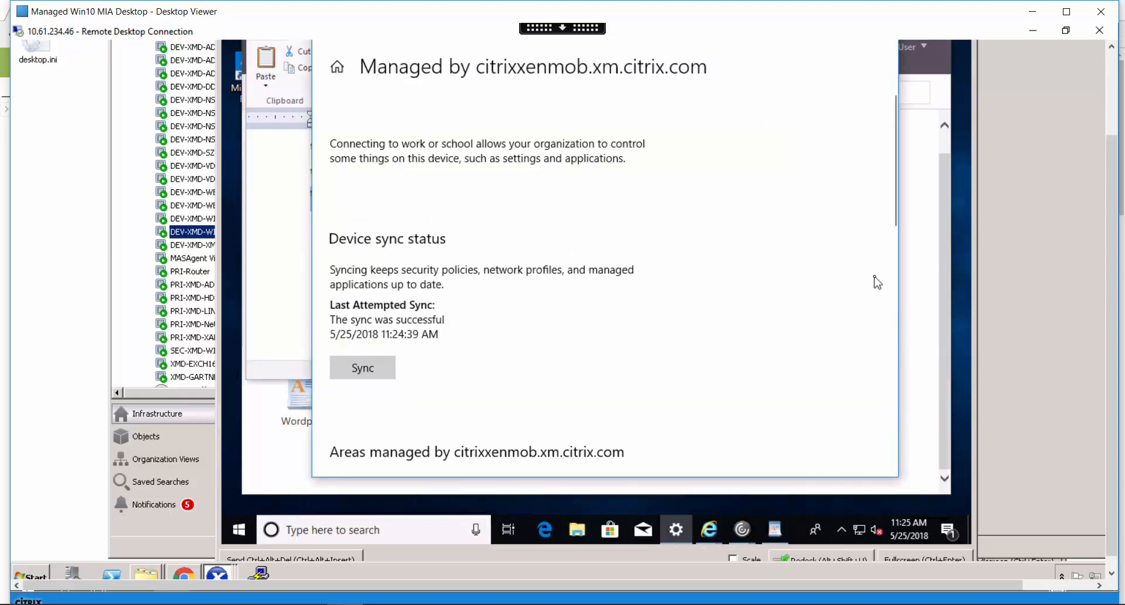
pyautogui.click(924, 305)
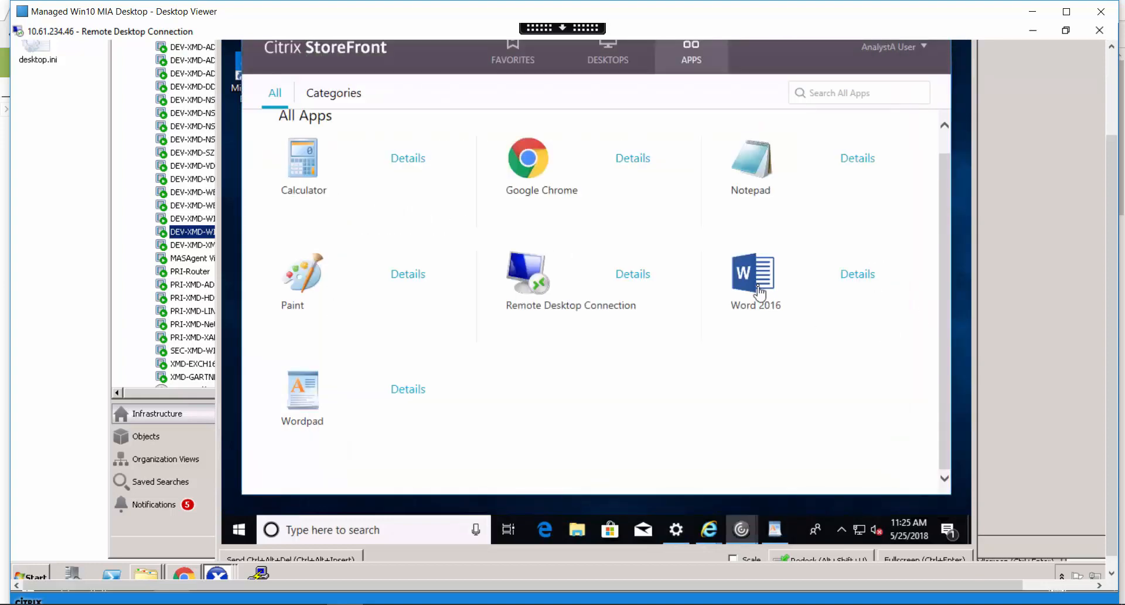
pyautogui.click(757, 288)
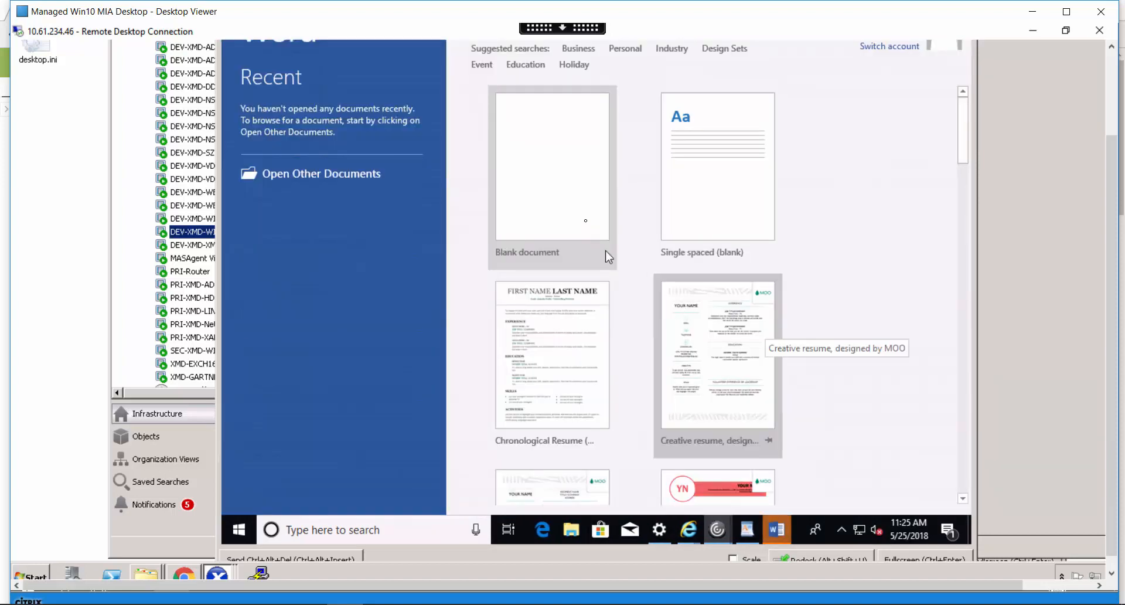
pyautogui.click(574, 218)
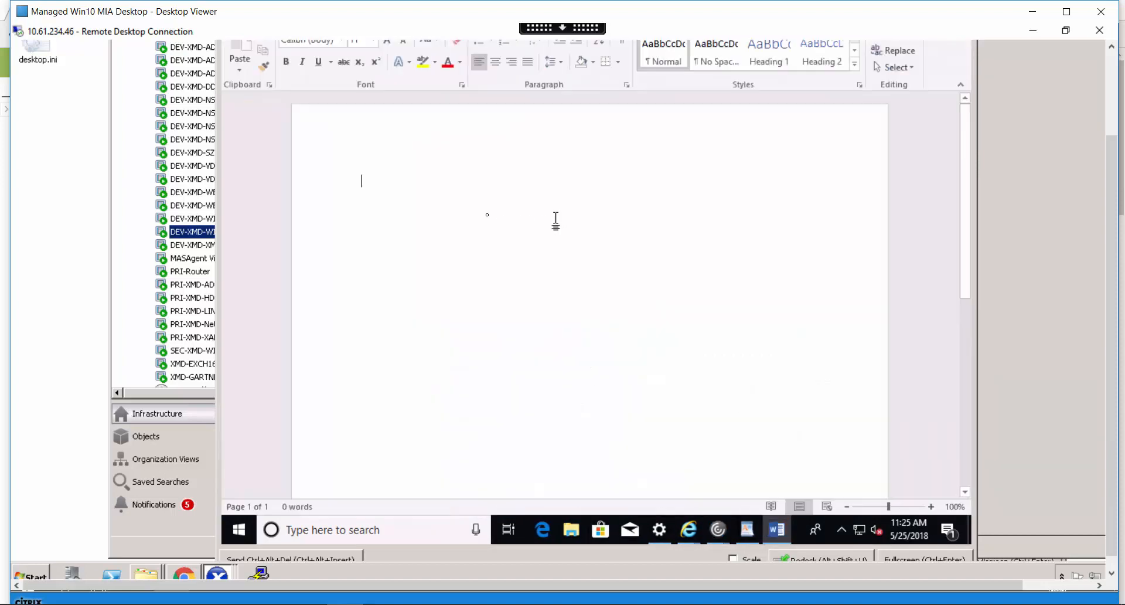
pyautogui.rightClick(491, 217)
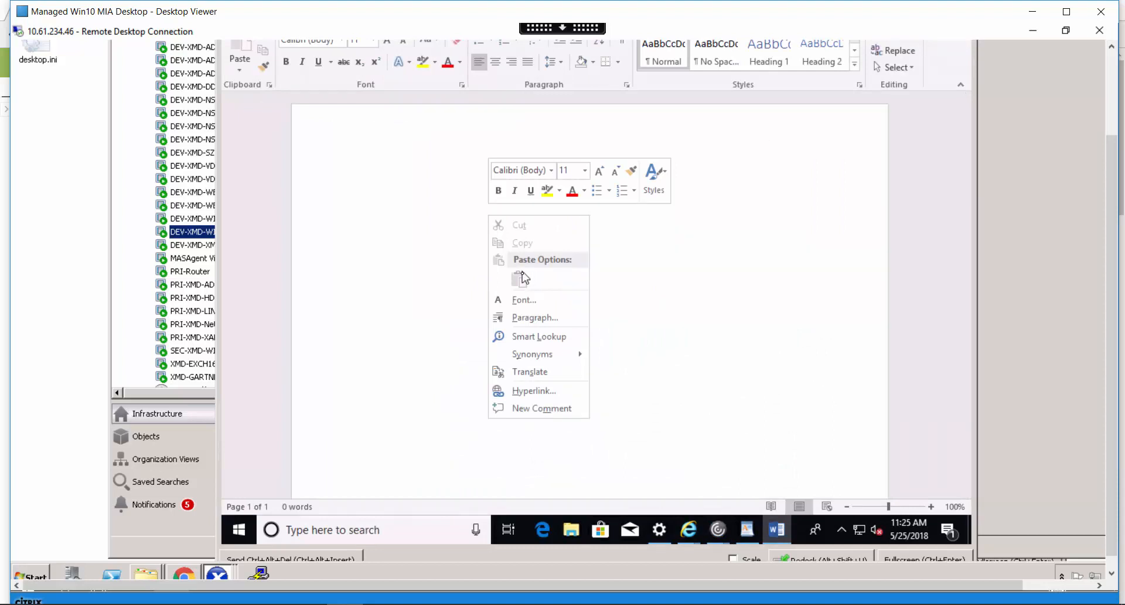
pyautogui.click(439, 264)
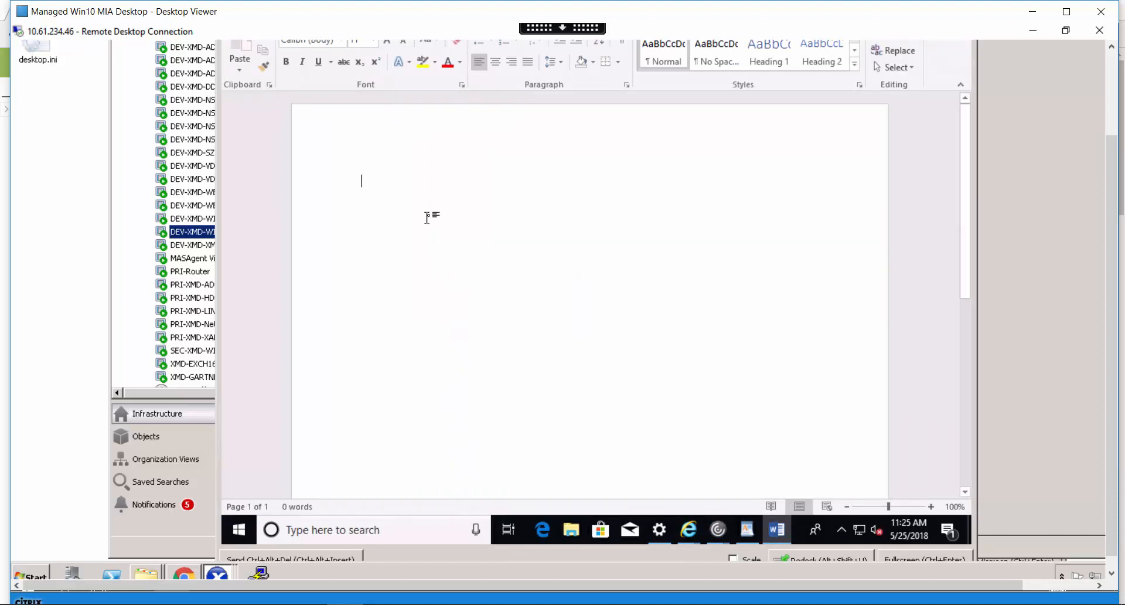
# Enter Test 4 in the blank Word document and copy it
pyautogui.write('test')
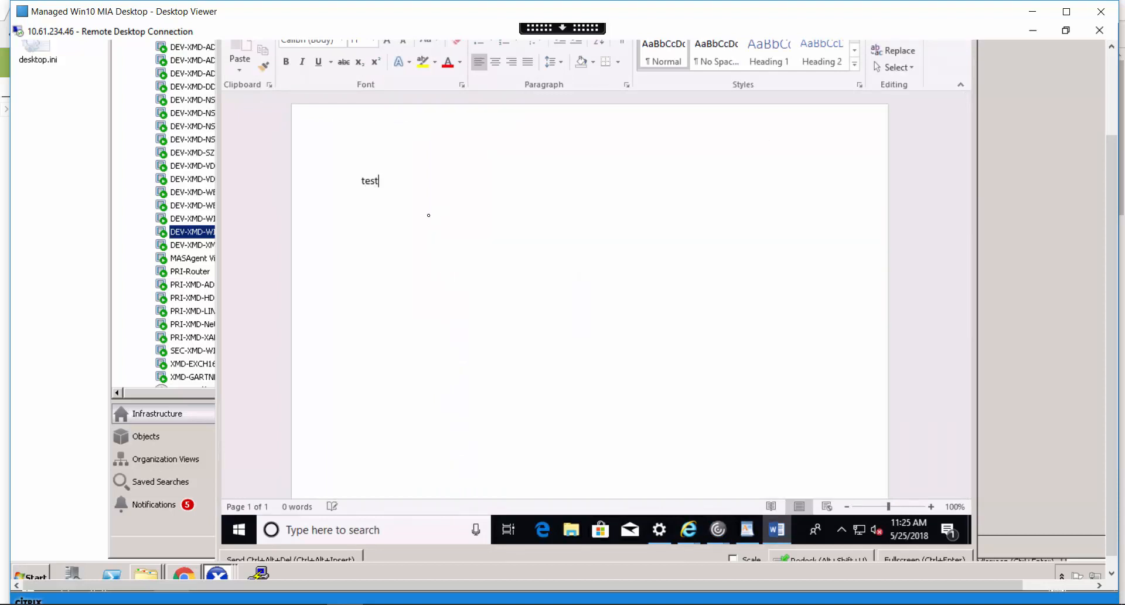
pyautogui.write(' 4')
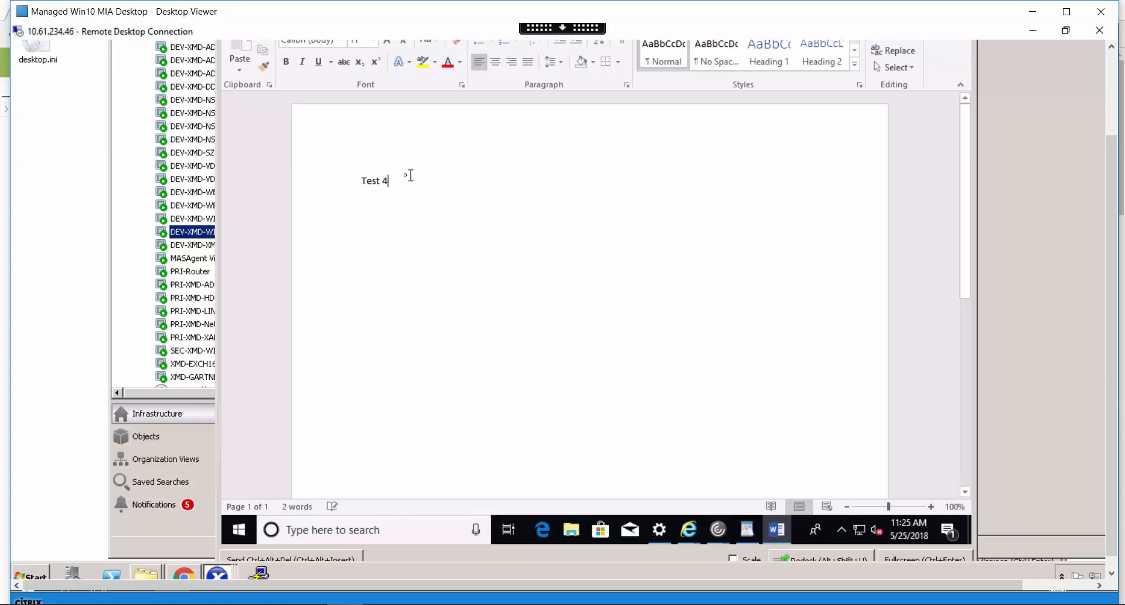
pyautogui.moveTo(391, 183)
pyautogui.mouseDown()
pyautogui.moveTo(362, 183)
pyautogui.moveTo(378, 187)
pyautogui.mouseUp()
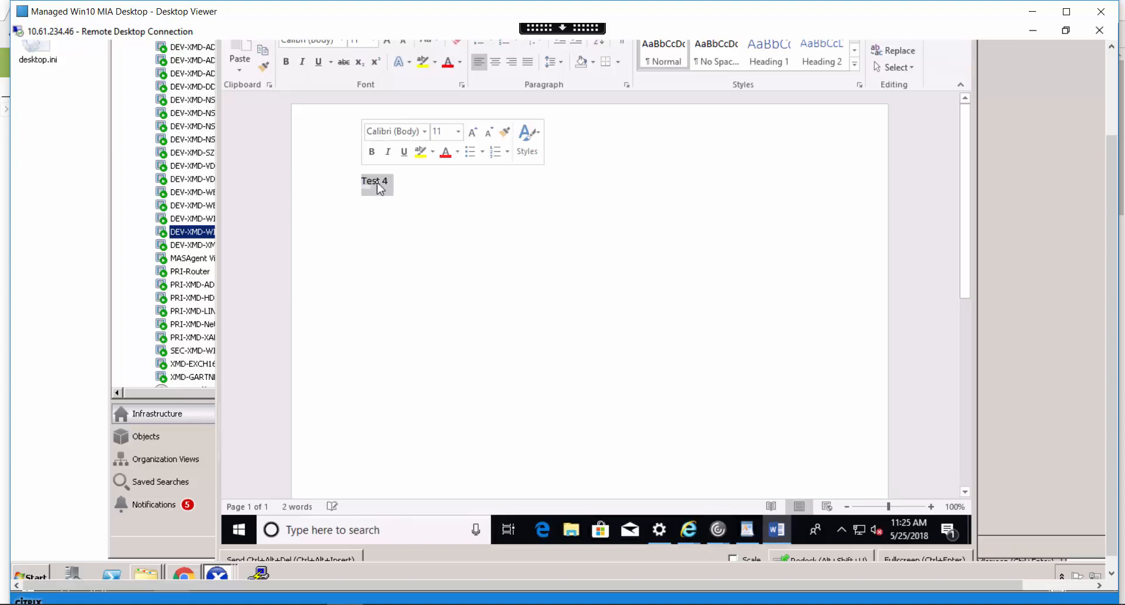
pyautogui.rightClick(377, 183)
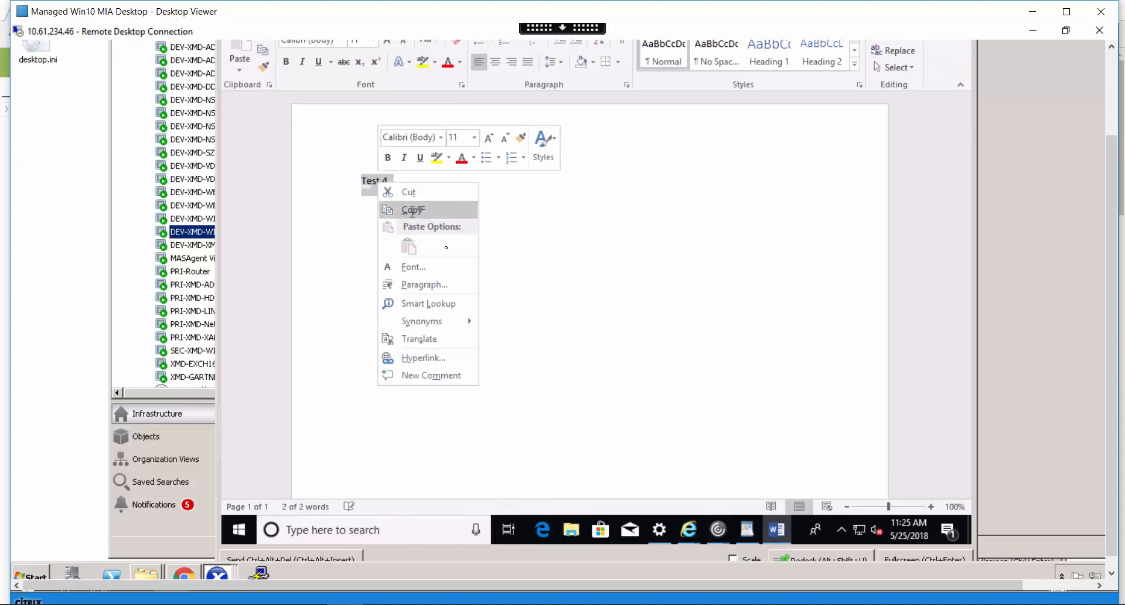
pyautogui.click(412, 210)
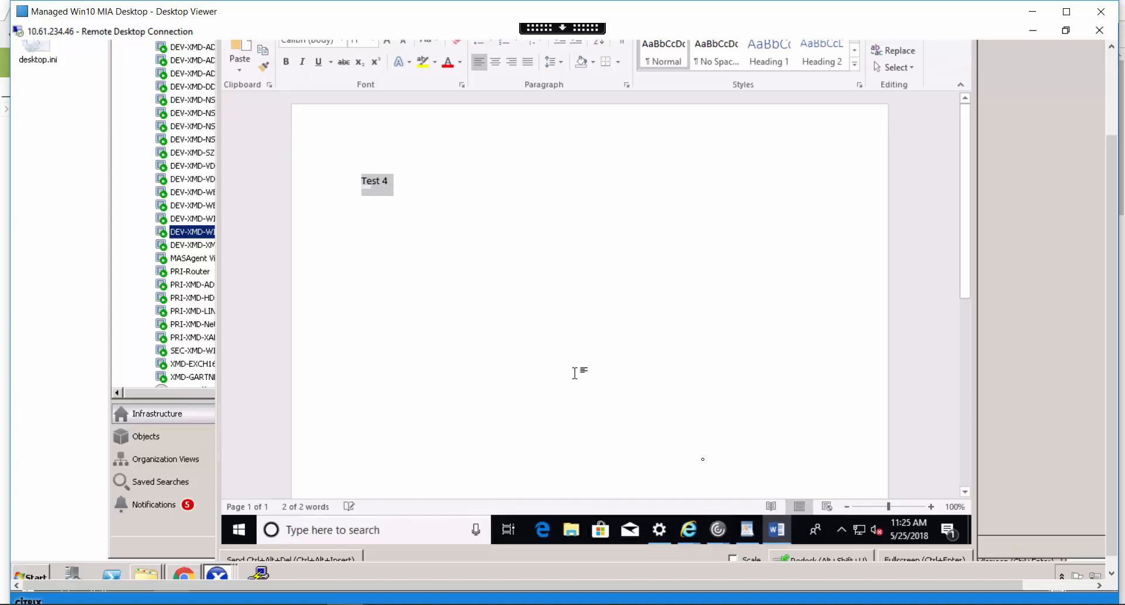
# Return to the local WordPad and try to paste the text copied from Word below test3
pyautogui.click(753, 529)
pyautogui.click(451, 227)
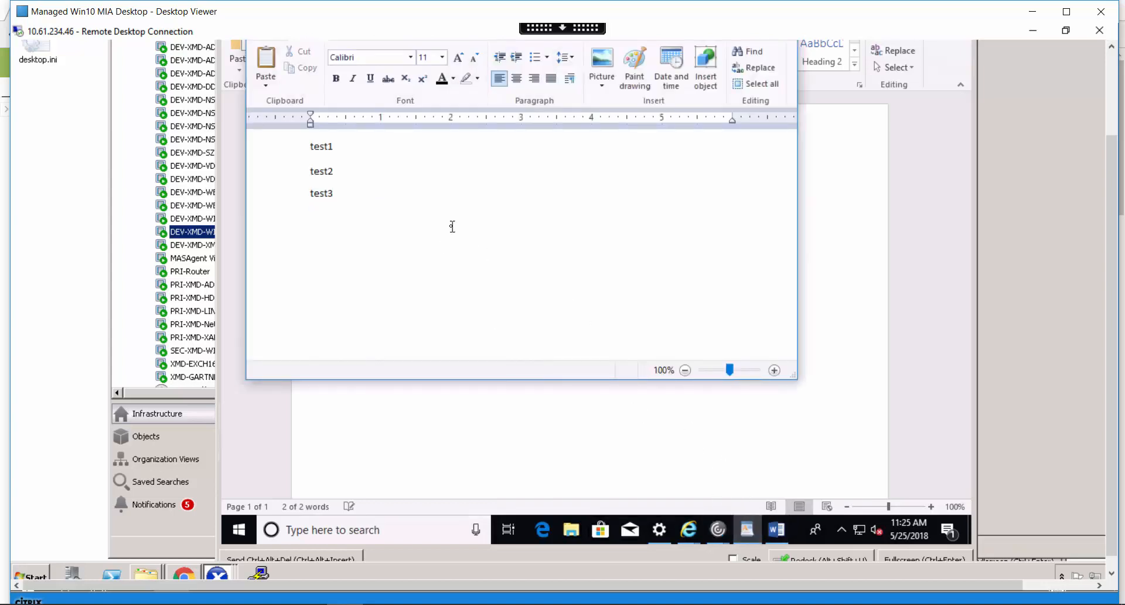
pyautogui.rightClick(371, 231)
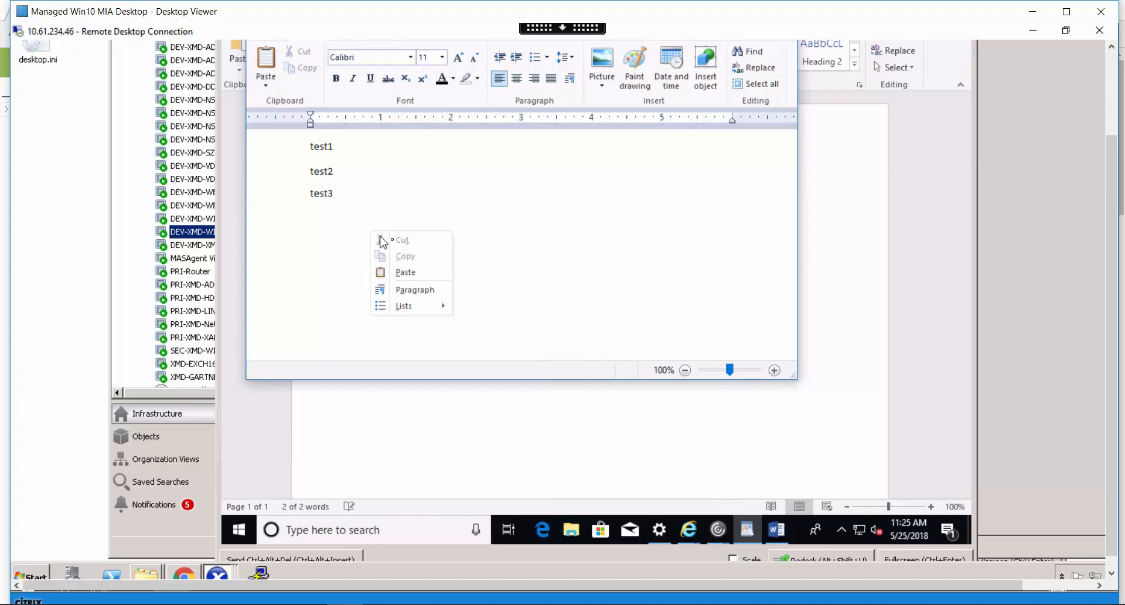
pyautogui.click(405, 272)
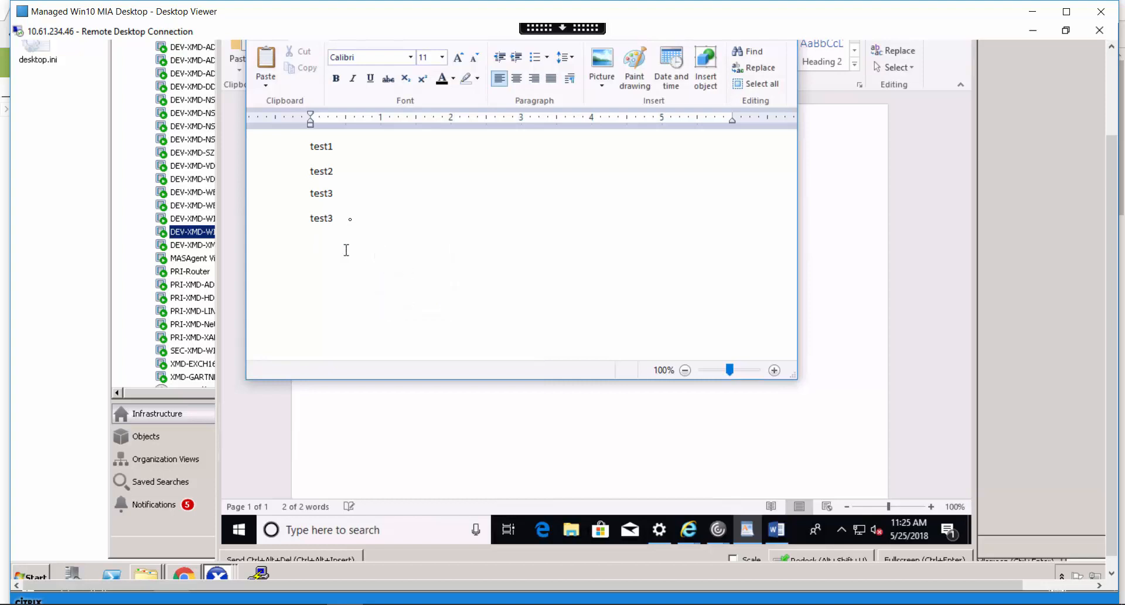